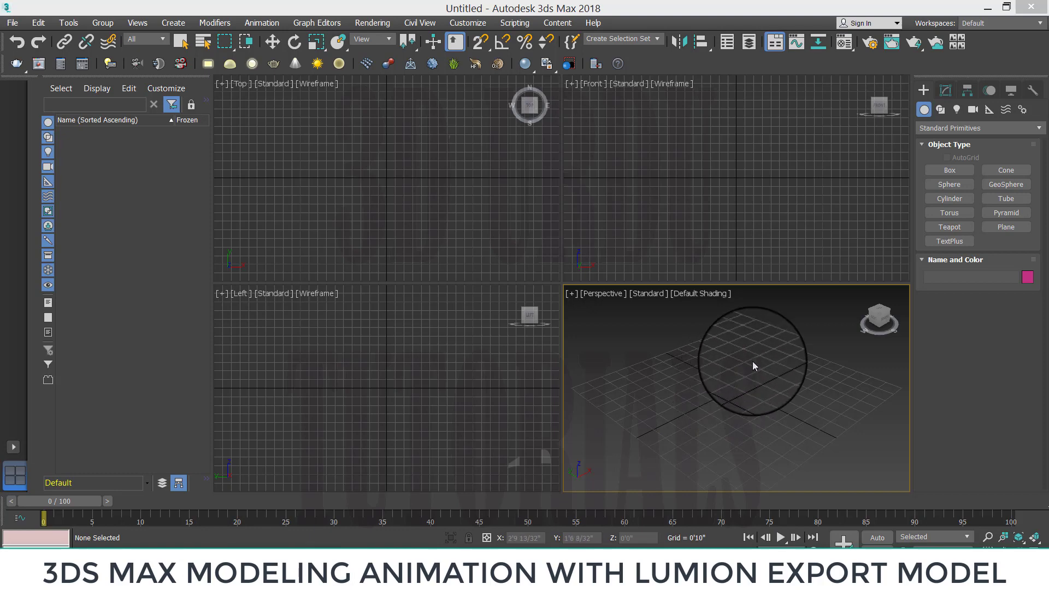
Expand the Standard Primitives dropdown in the Create panel to browse object categories.
left_click(940, 126)
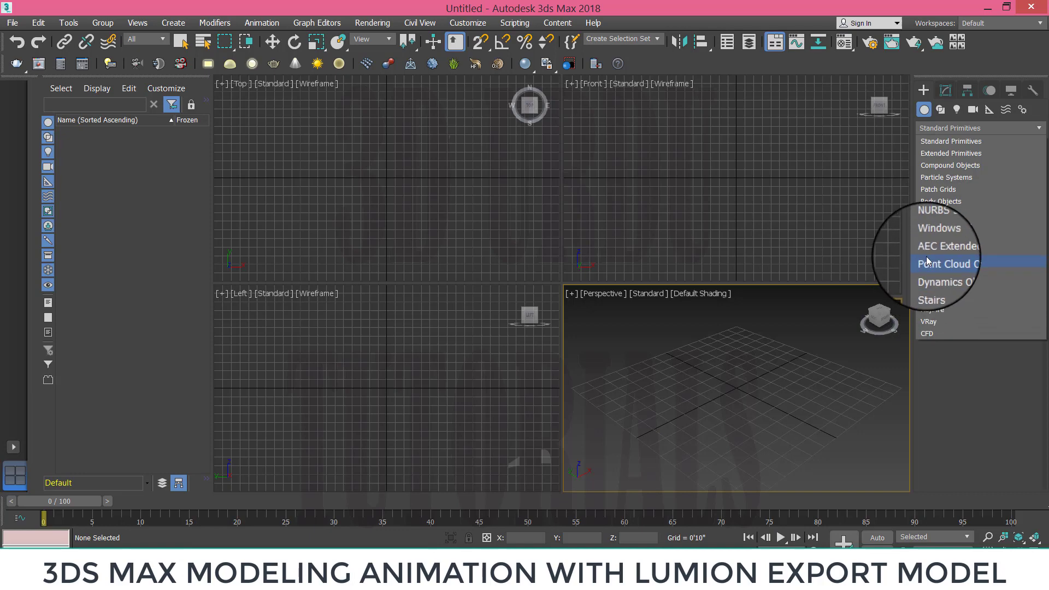
Switch the Create panel to the Doors category and activate the Pivot door type.
left_click(936, 214)
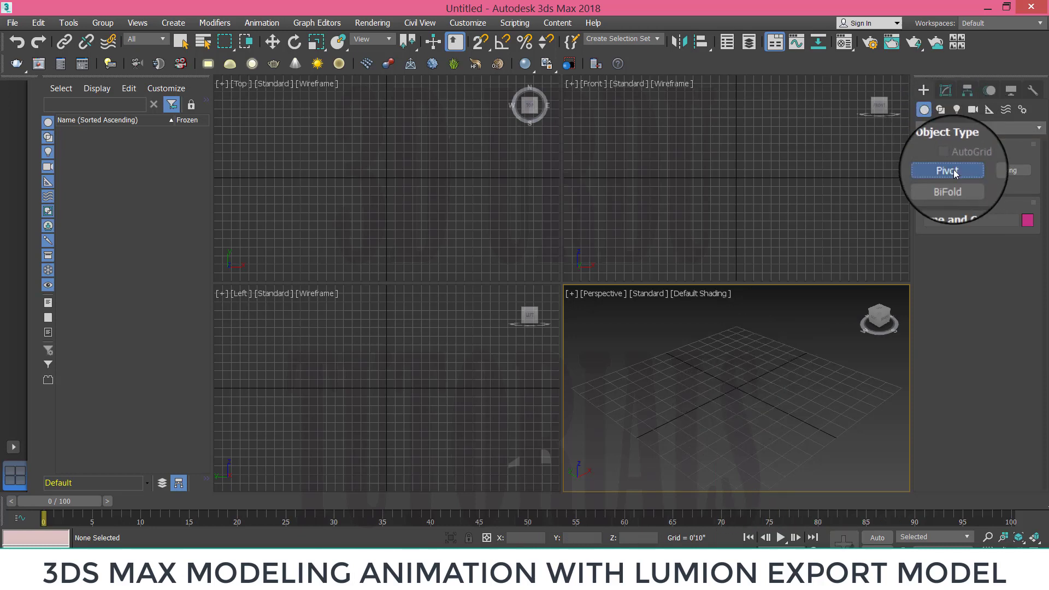
left_click(952, 170)
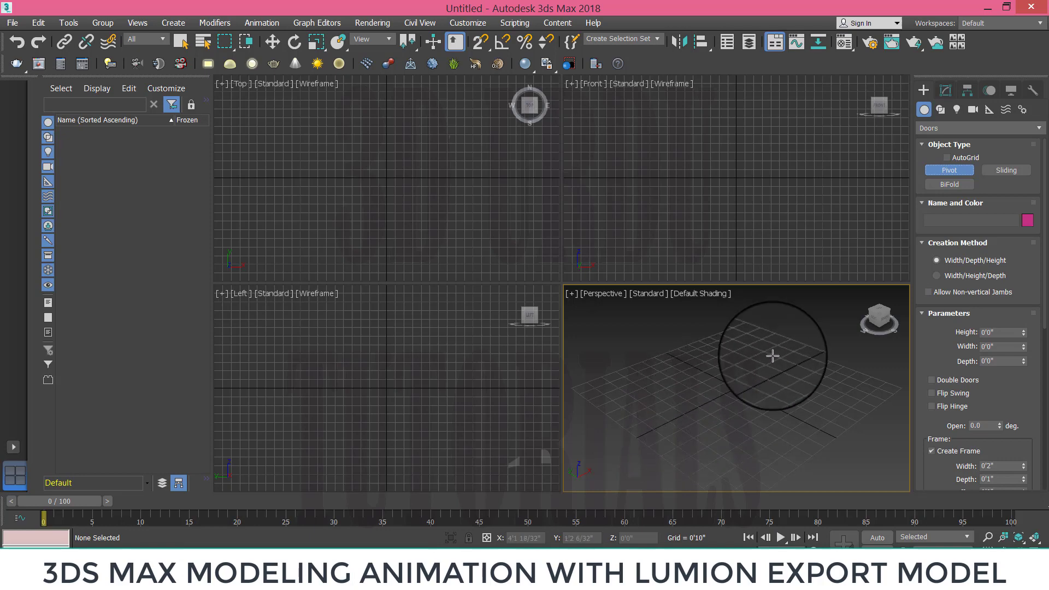
Draw a pivot door about 7'6" wide and 12'2" tall in the Perspective viewport.
left_click_drag(667, 421, 773, 362)
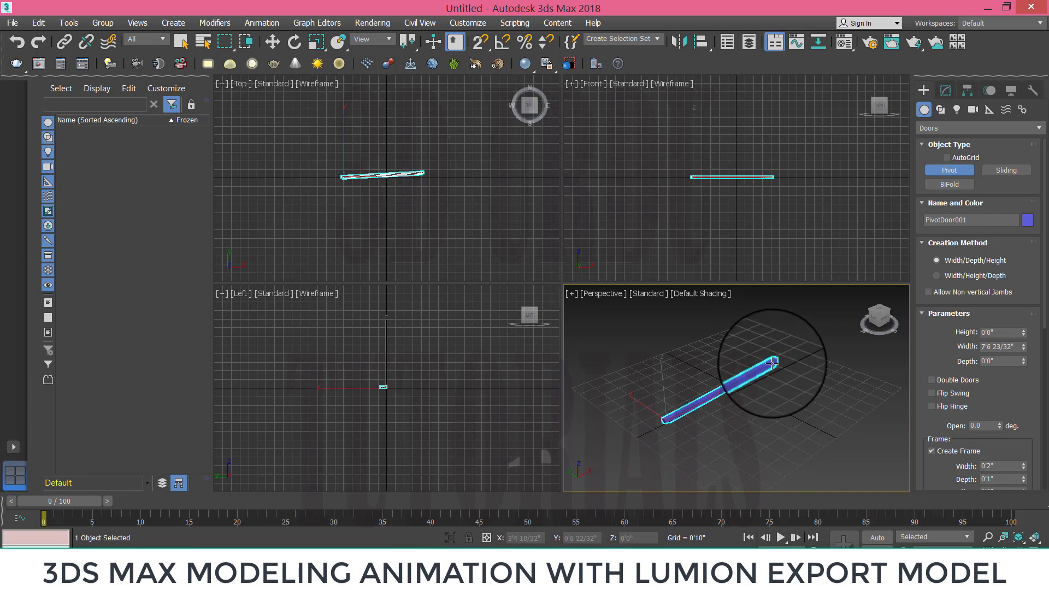
left_click_drag(773, 362, 772, 360)
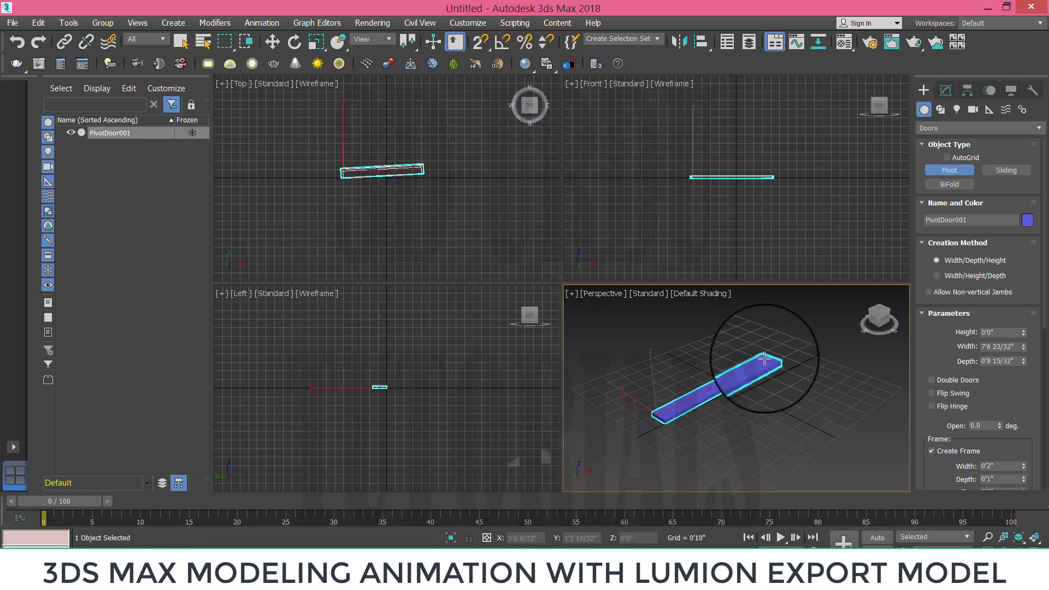
left_click(763, 358)
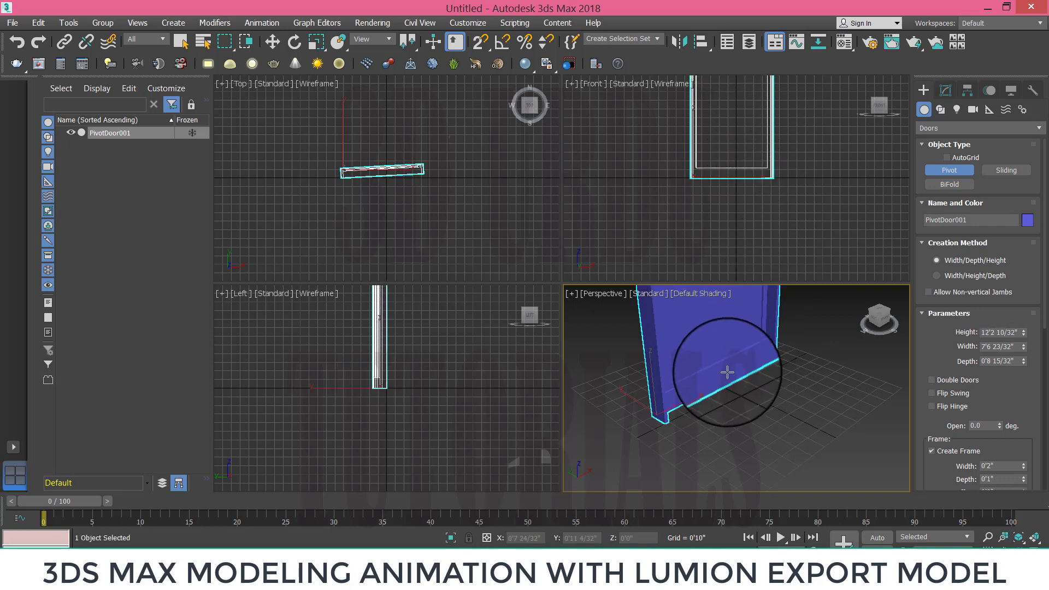
middle_click_drag(727, 363, 731, 459)
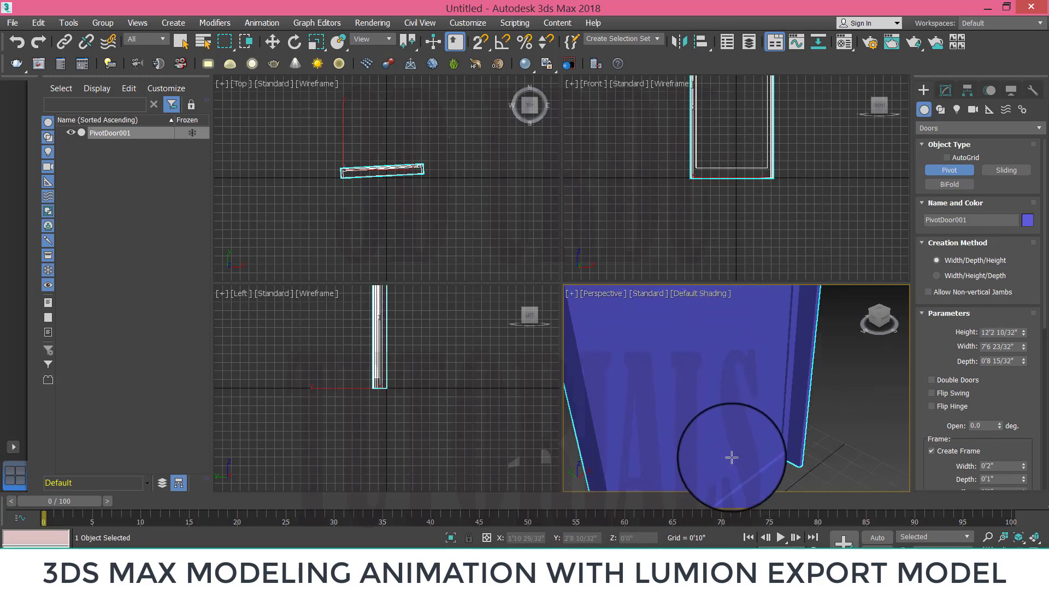
scroll(731, 459, "down", 3)
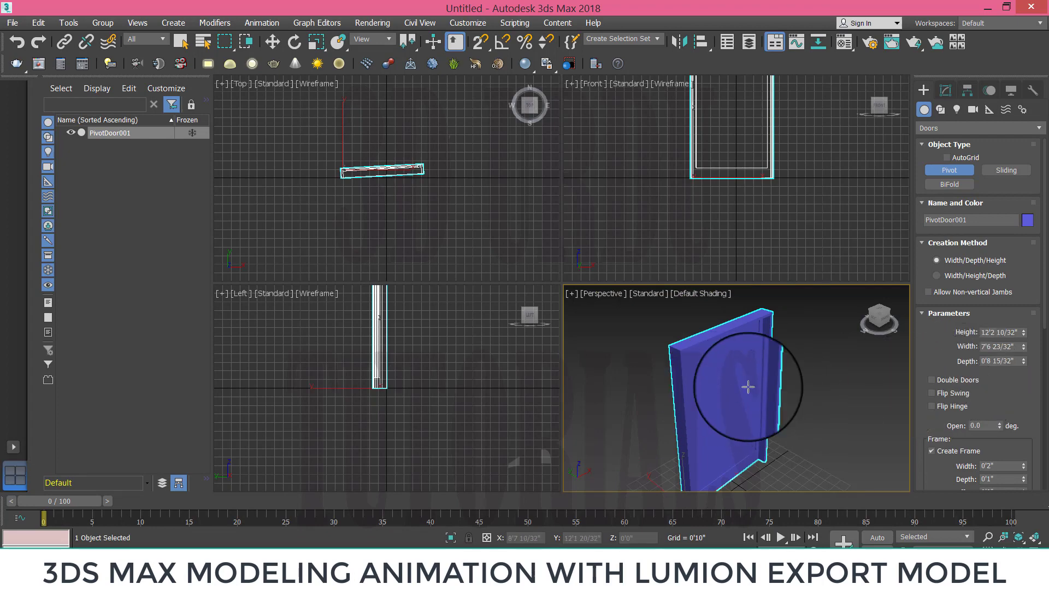
Enable Double Doors and Flip Swing, then maximize the Perspective view.
left_click(932, 382)
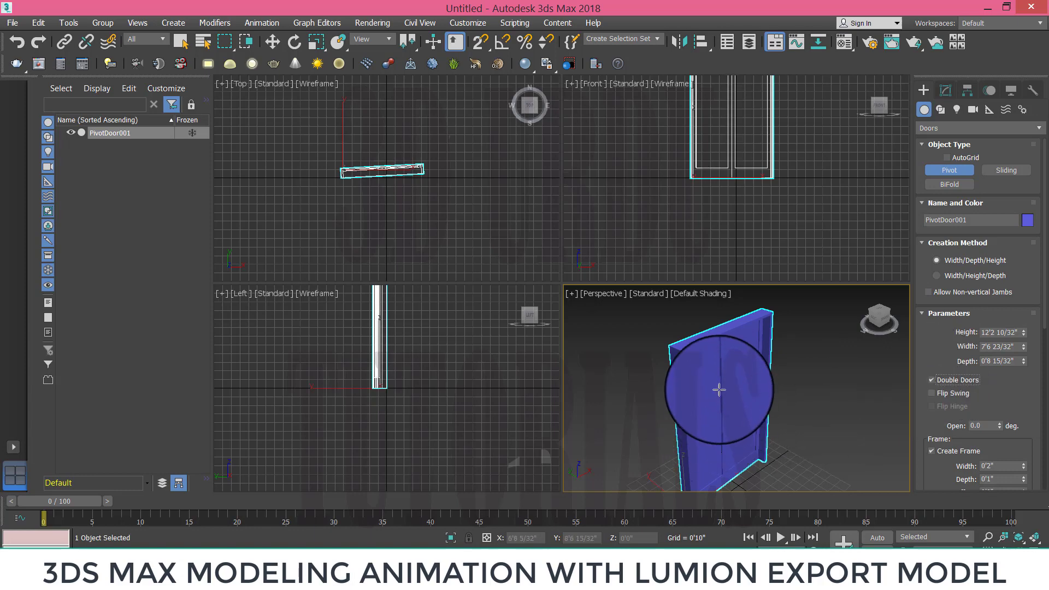
left_click(930, 394)
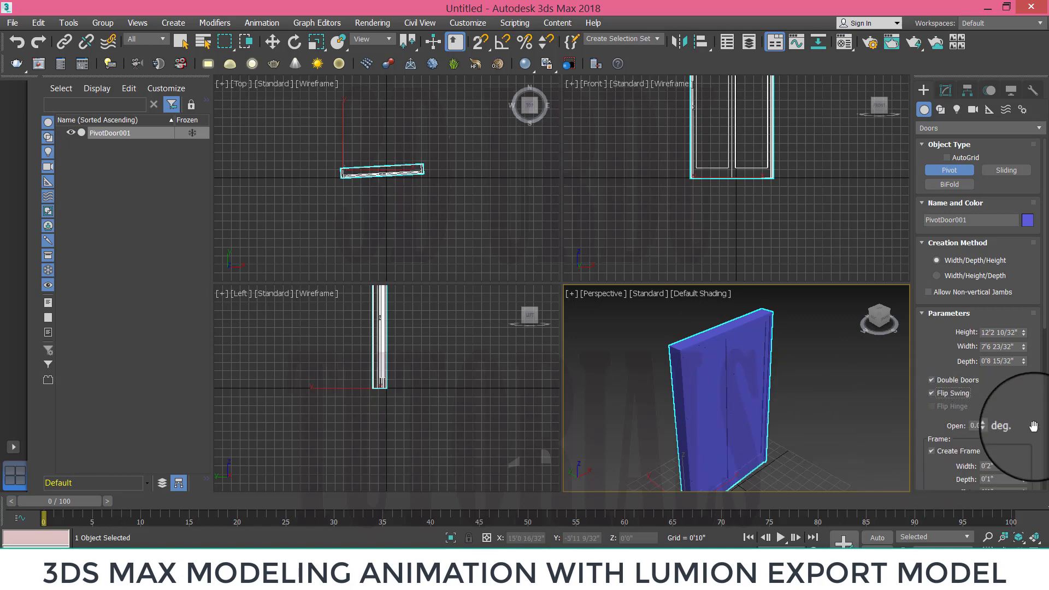
scroll(1047, 313, "down", 2)
scroll(1046, 333, "down", 2)
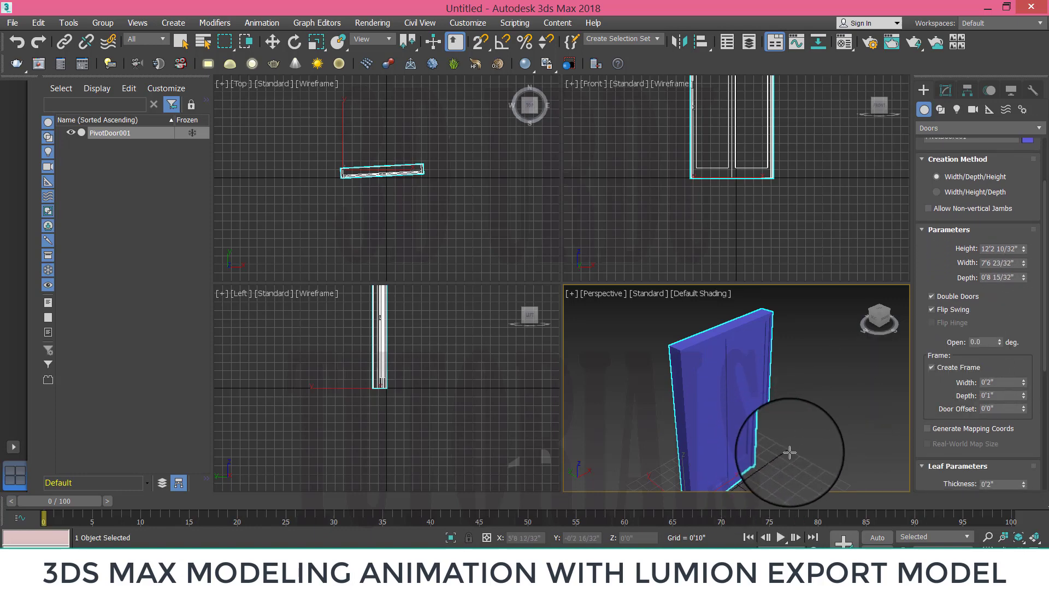
middle_click_drag(787, 454, 790, 432)
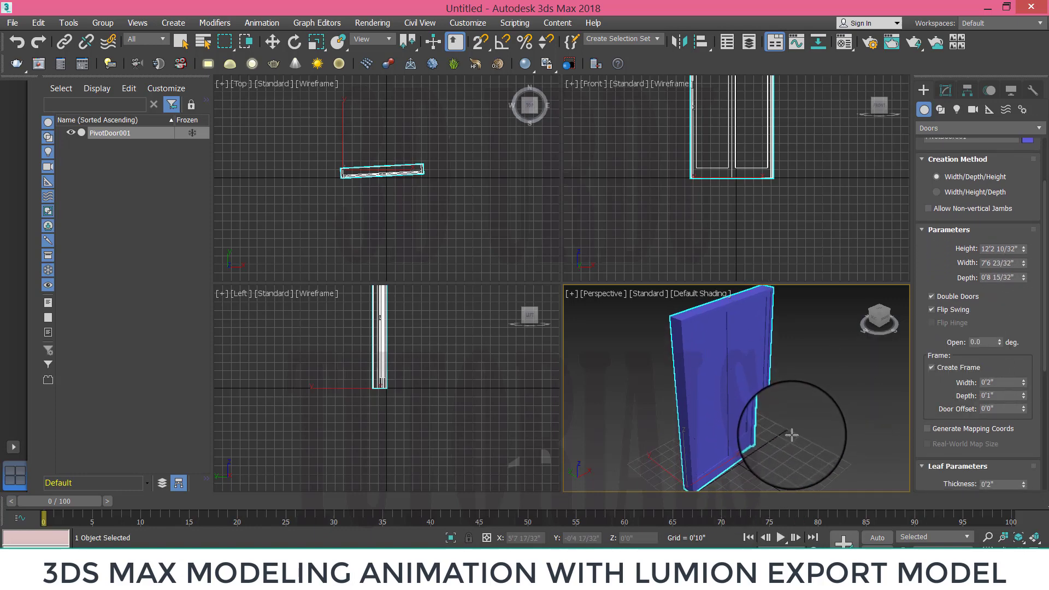
key("alt+w")
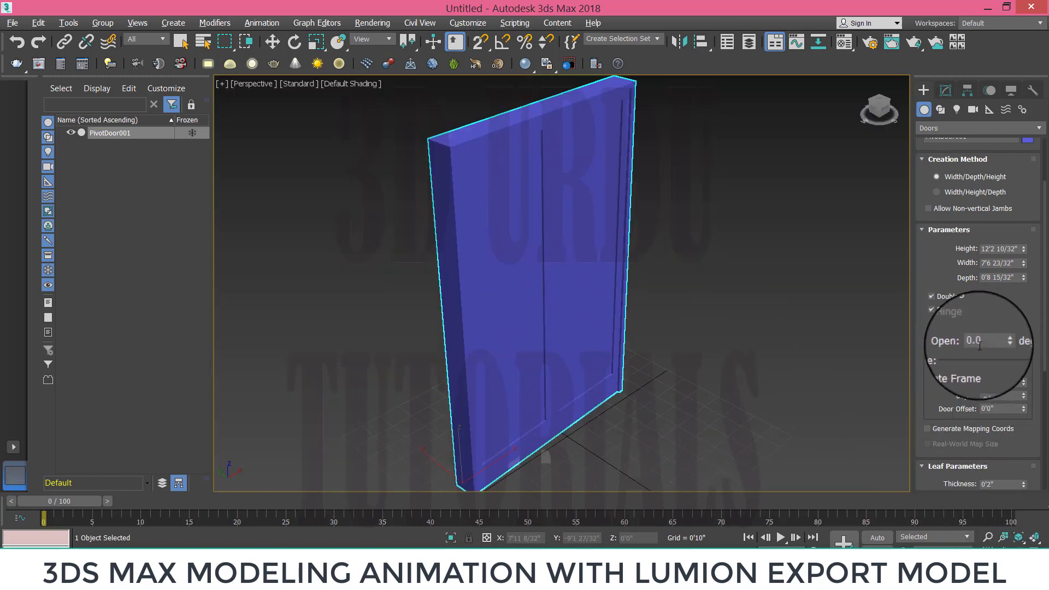
Open the leaves to 74.5° with Flip Swing cleared and a 0'3 18/32" frame width.
left_click_drag(1000, 343, 988, 264)
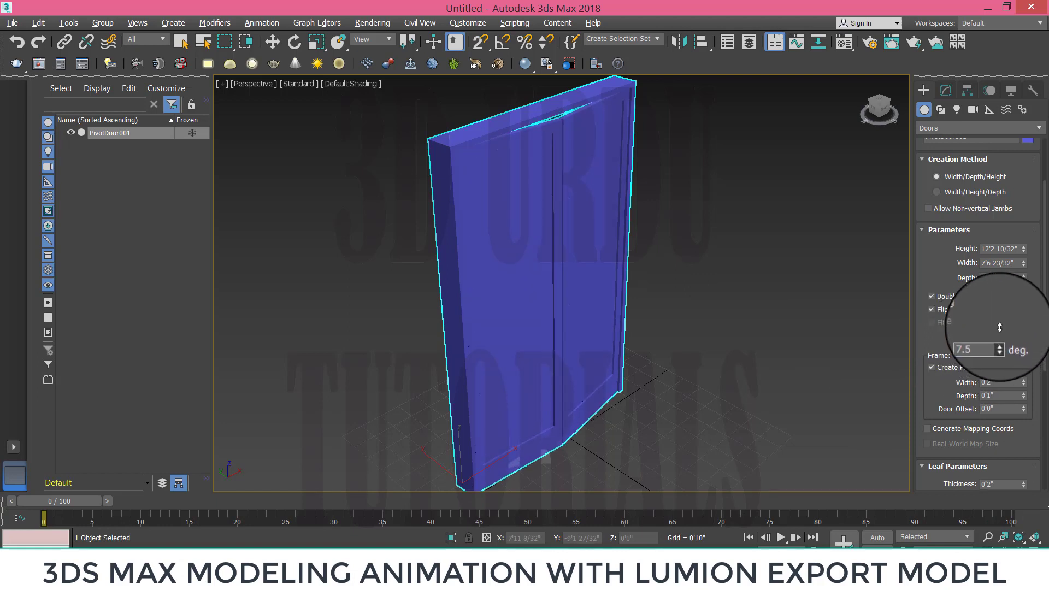
left_click(933, 311)
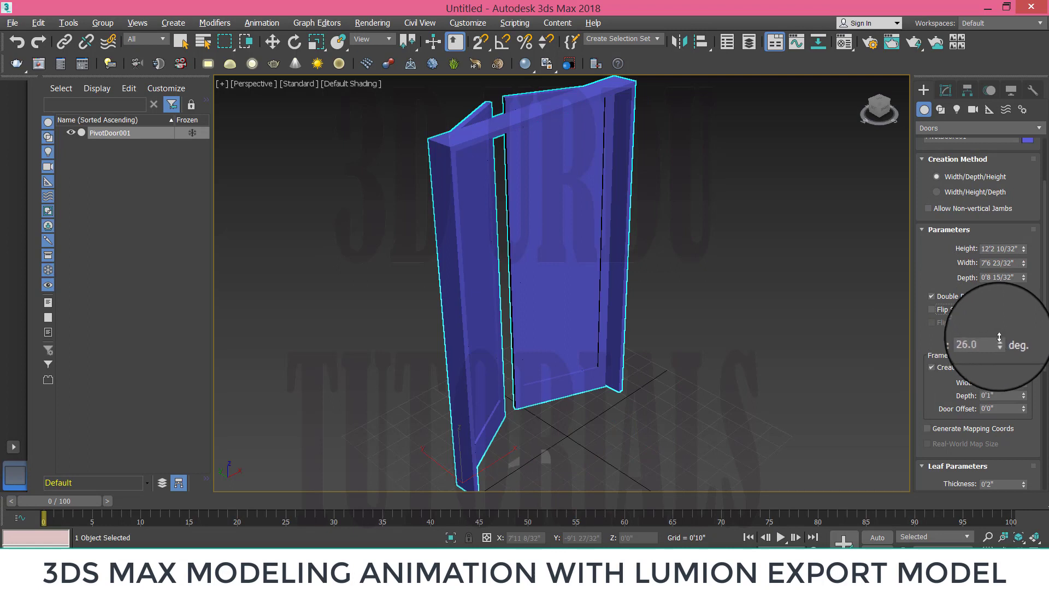
left_click_drag(1000, 342, 997, 287)
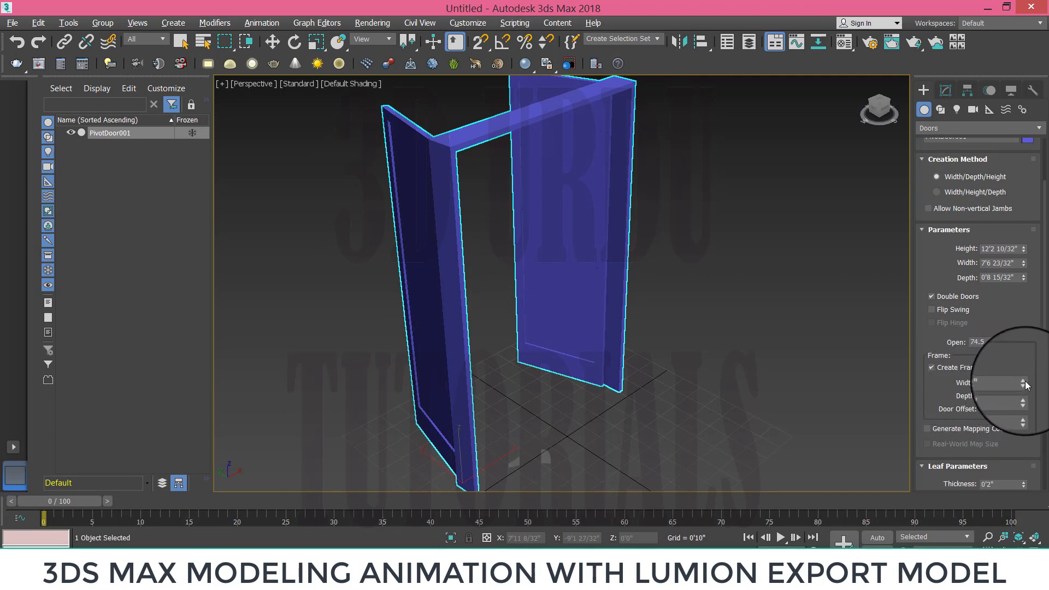
mouse_move(1025, 384)
left_mouse_down()
mouse_move(1024, 371)
mouse_move(1019, 408)
left_mouse_up()
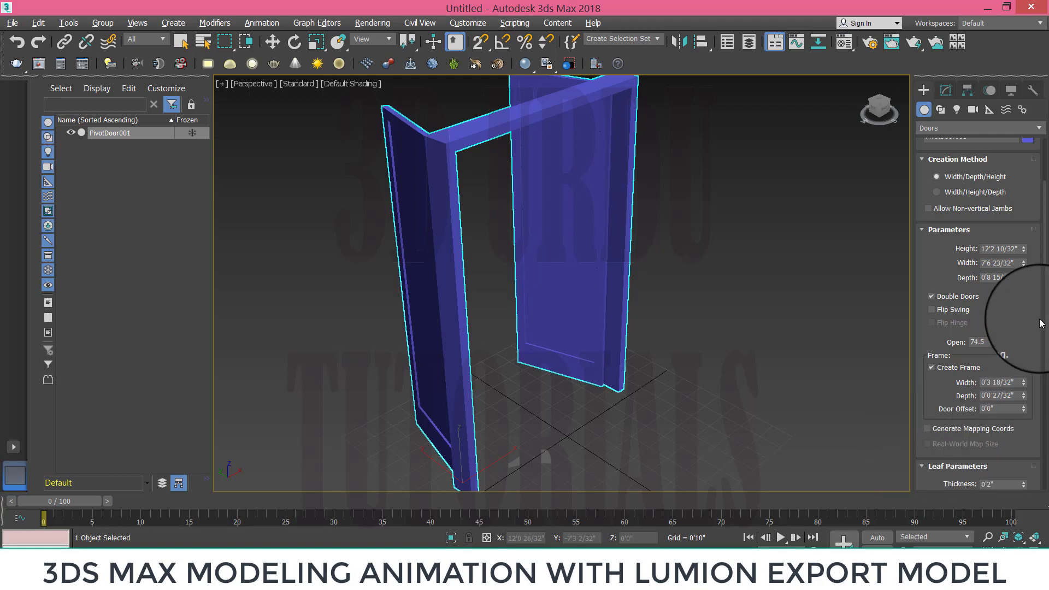
Set leaf thickness 1 22/32", stiles 6 7/32", bottom rail 11 20/32" and three horizontal panels.
left_click_drag(1045, 321, 1046, 371)
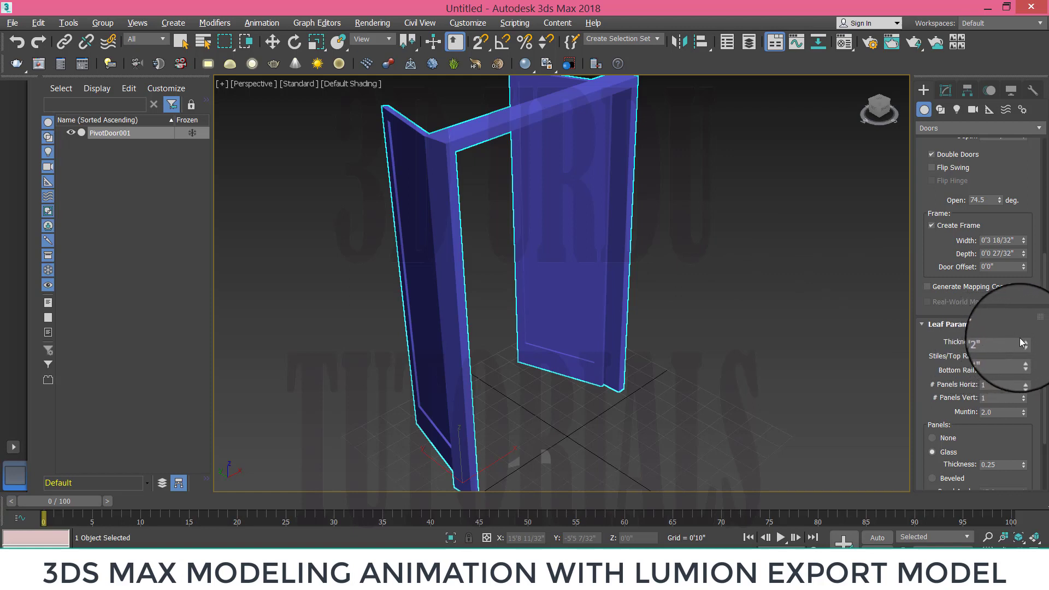
left_click_drag(1024, 343, 1028, 308)
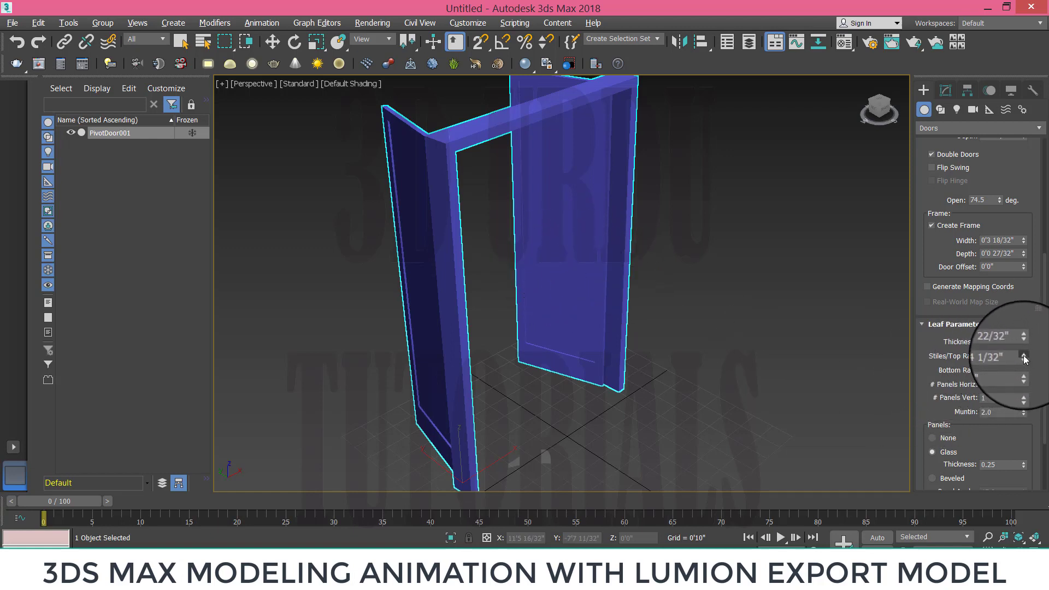
mouse_move(1024, 358)
left_mouse_down()
mouse_move(1027, 327)
mouse_move(1025, 350)
left_mouse_up()
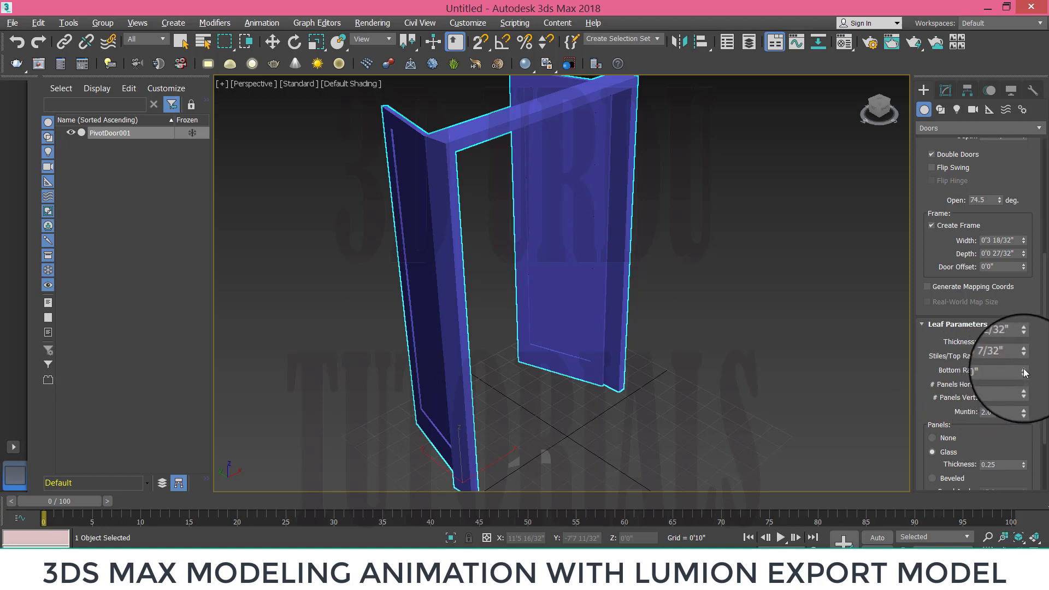
left_click_drag(1025, 373, 1026, 337)
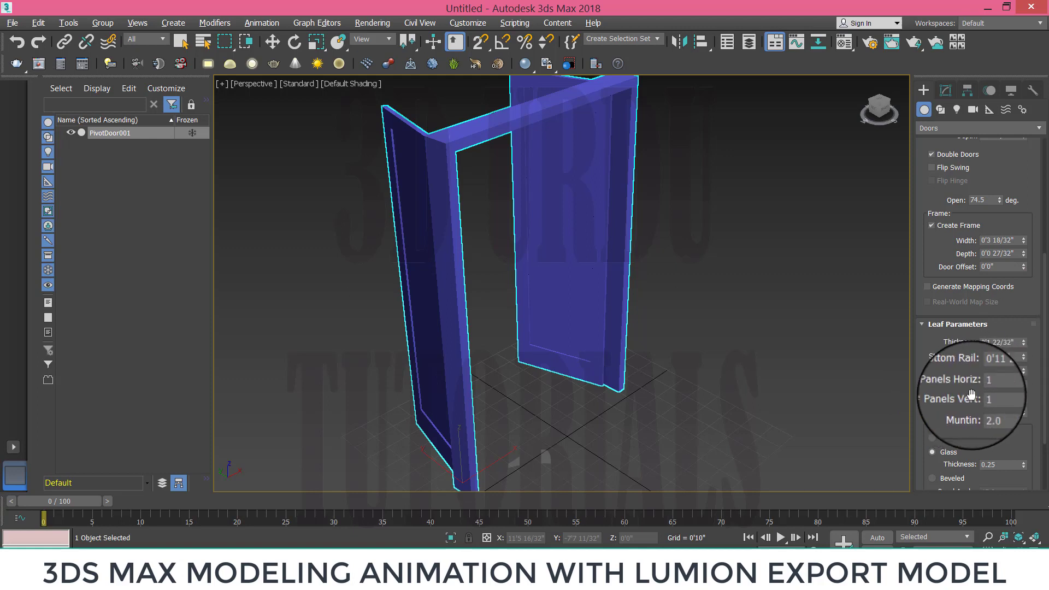
left_click_drag(1022, 384, 1027, 383)
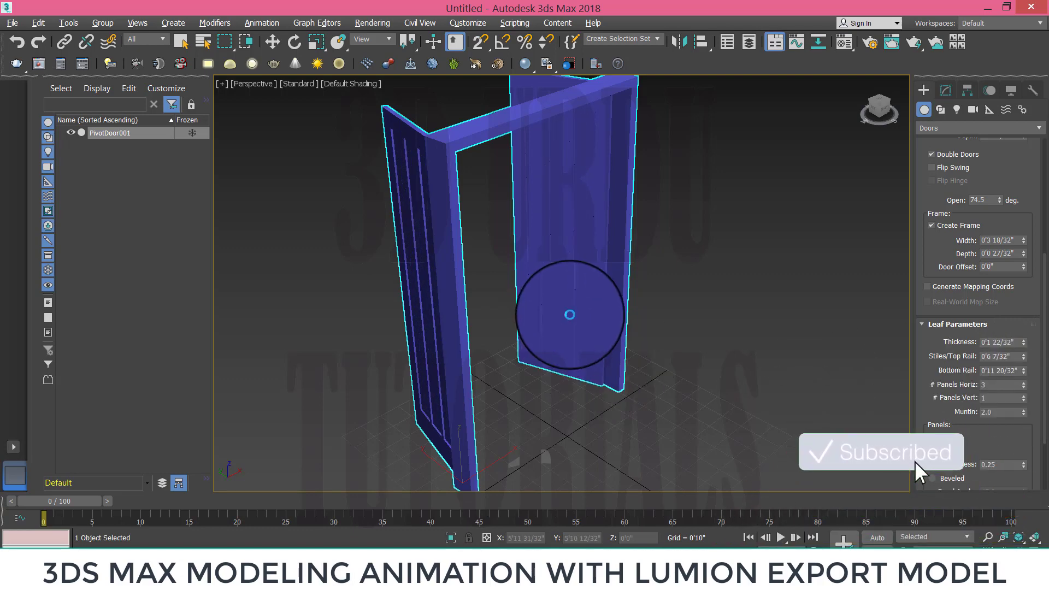
mouse_move(603, 346)
middle_mouse_down()
mouse_move(527, 356)
mouse_move(566, 358)
middle_mouse_up()
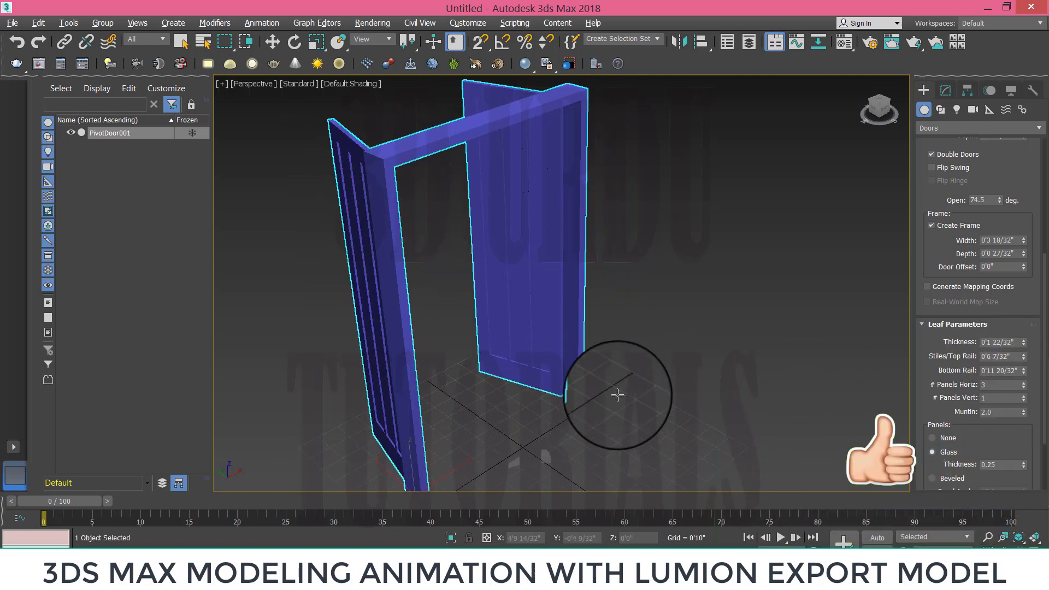
mouse_move(617, 395)
middle_mouse_down("alt")
mouse_move(562, 399)
mouse_move(526, 375)
middle_mouse_up("alt")
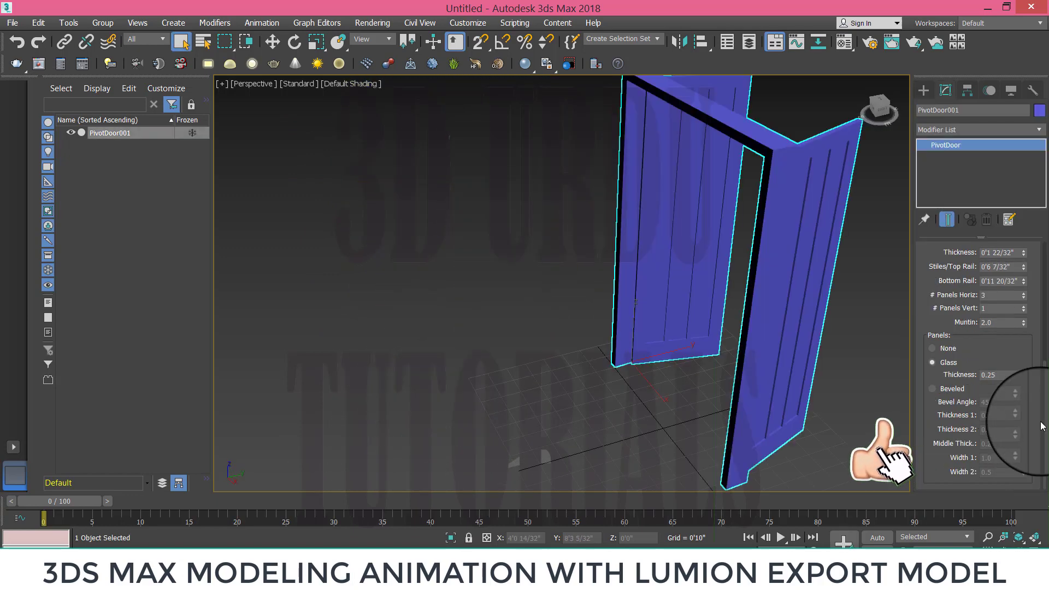
left_click_drag(1026, 299, 1023, 290)
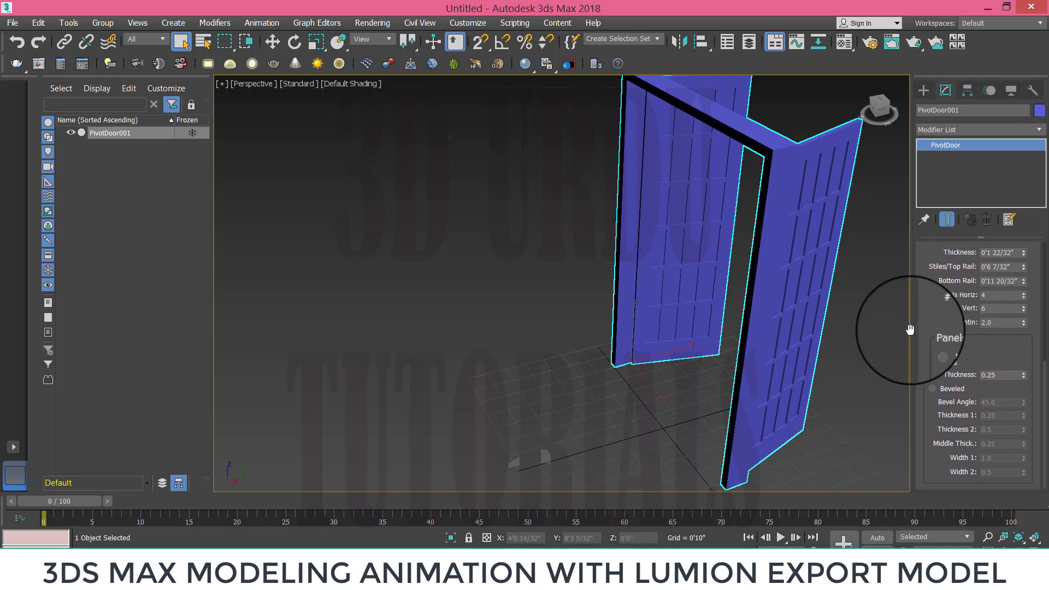
middle_click_drag(636, 350, 579, 380, "alt")
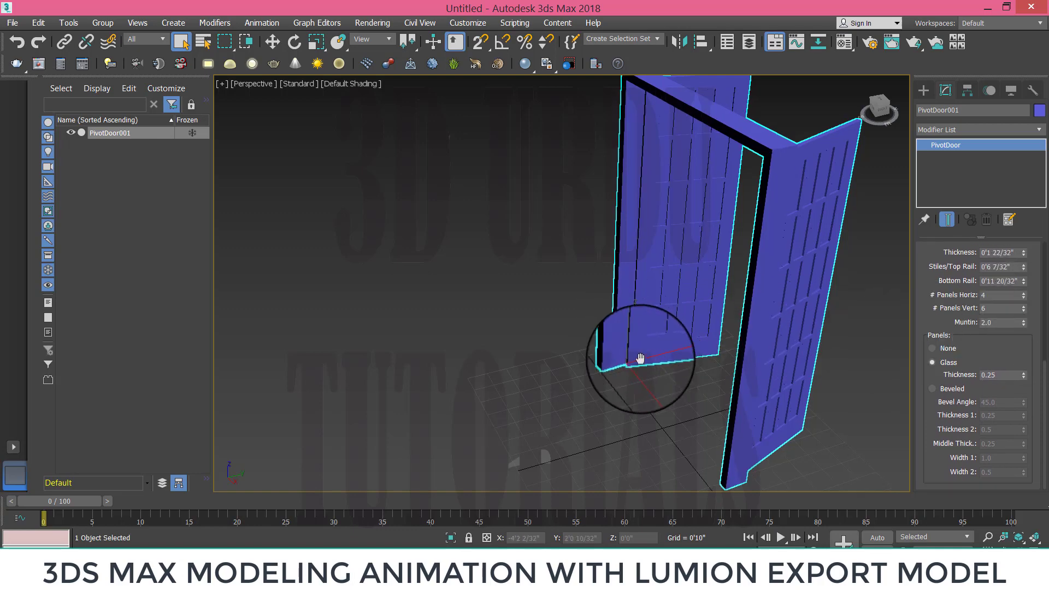
scroll(579, 381, "up", 3)
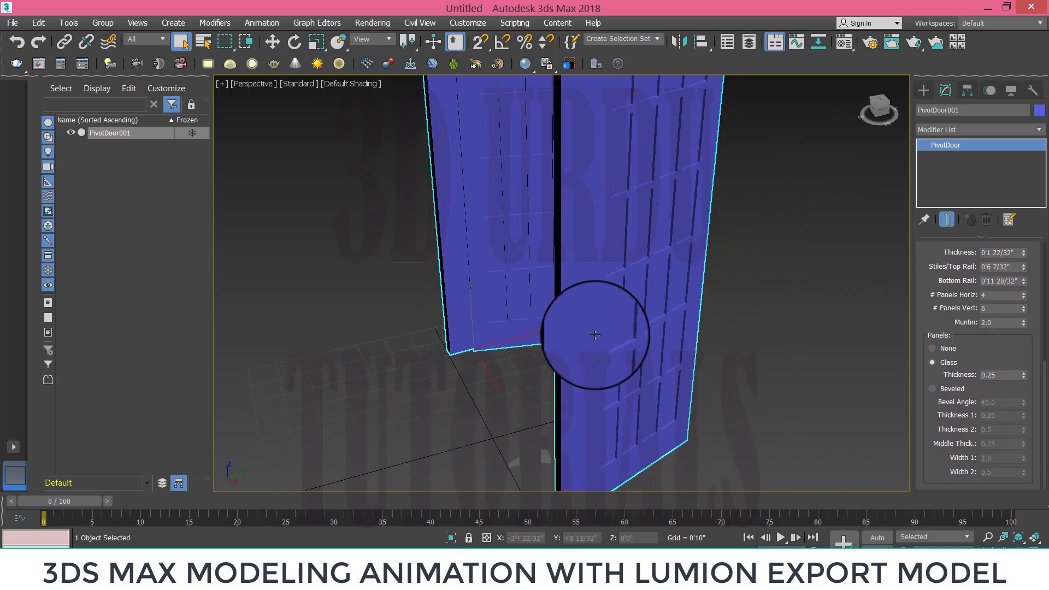
scroll(598, 316, "down", 8)
scroll(598, 328, "up", 2)
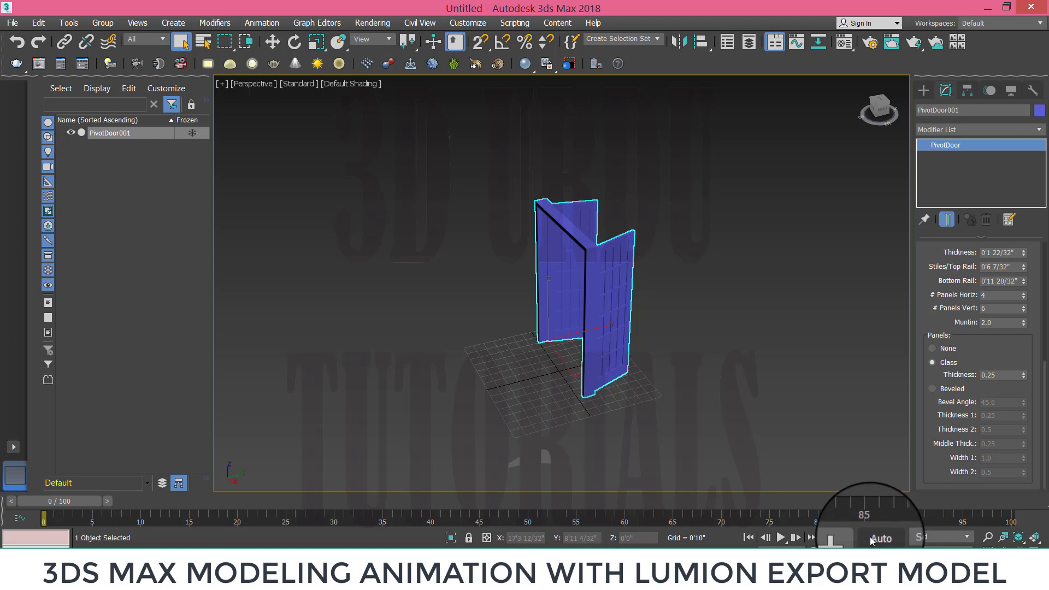
Auto-key the door's Open value from 0 at frame 0 to 94 at frame 30, then preview.
left_click(876, 539)
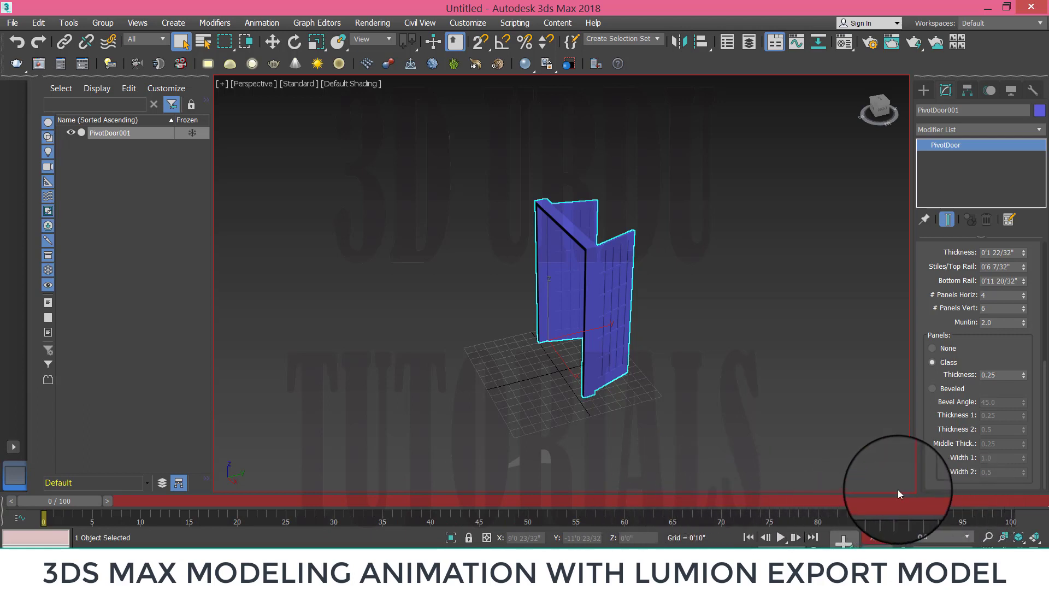
left_click_drag(1045, 398, 1047, 273)
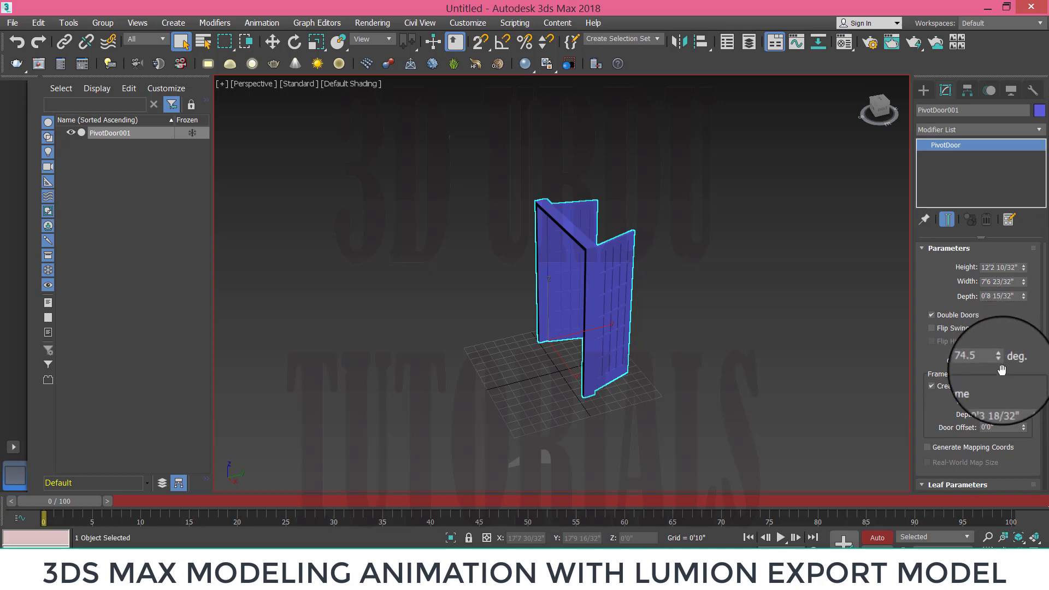
left_click_drag(999, 361, 1008, 447)
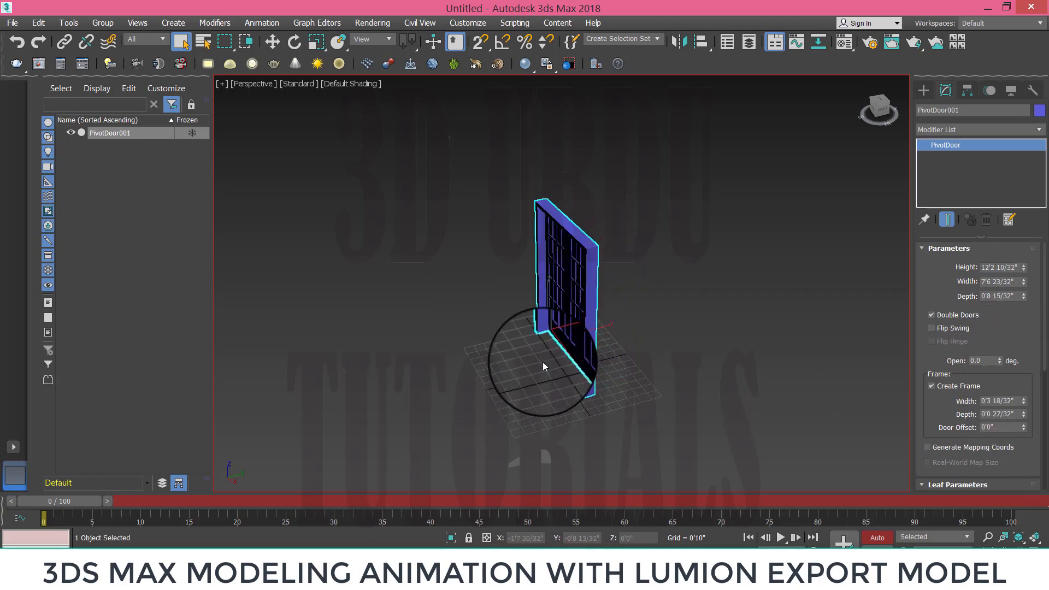
mouse_move(543, 362)
middle_mouse_down()
mouse_move(623, 365)
mouse_move(677, 336)
mouse_move(707, 359)
middle_mouse_up()
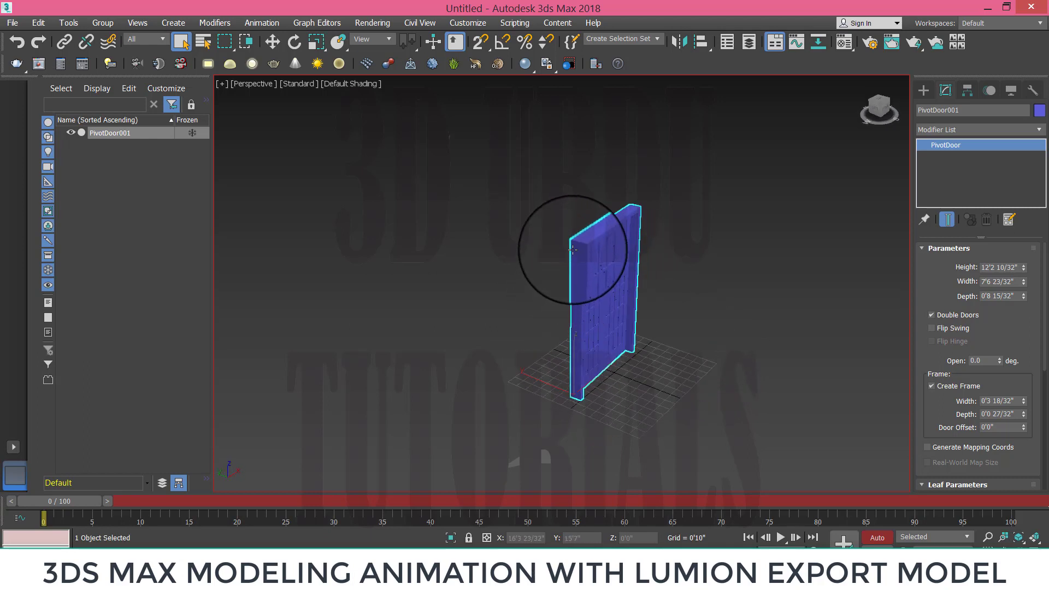
middle_click_drag(567, 257, 577, 260, "alt")
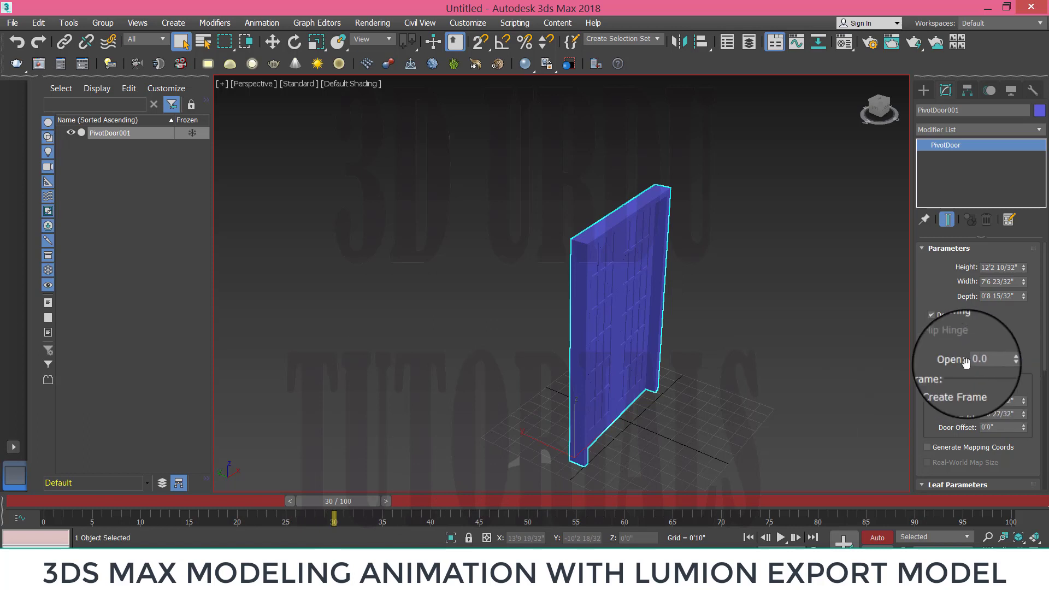
mouse_move(1001, 359)
left_mouse_down()
mouse_move(1015, 238)
mouse_move(1004, 255)
left_mouse_up()
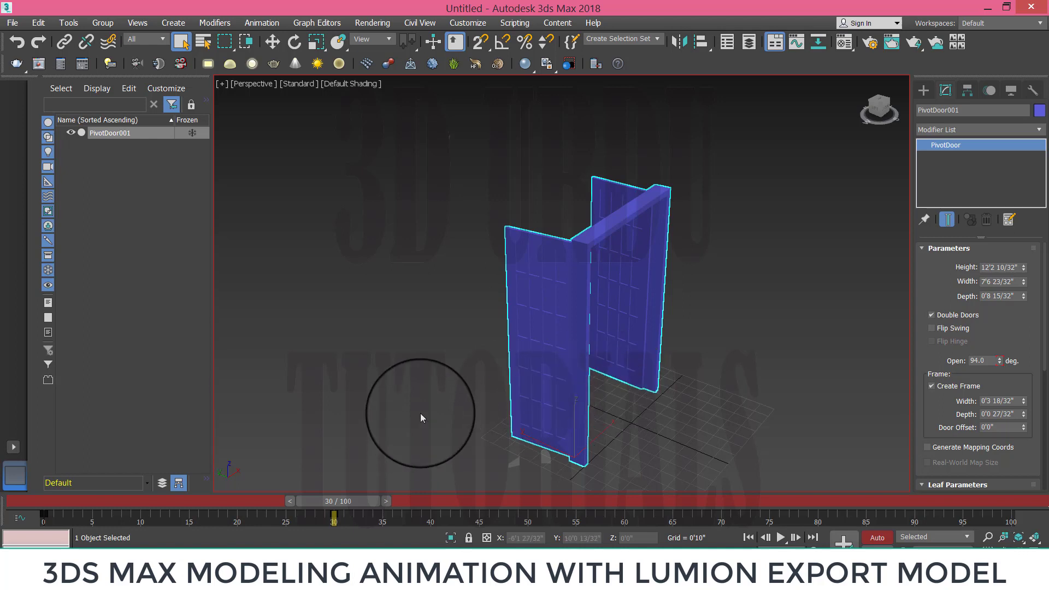
left_click(877, 540)
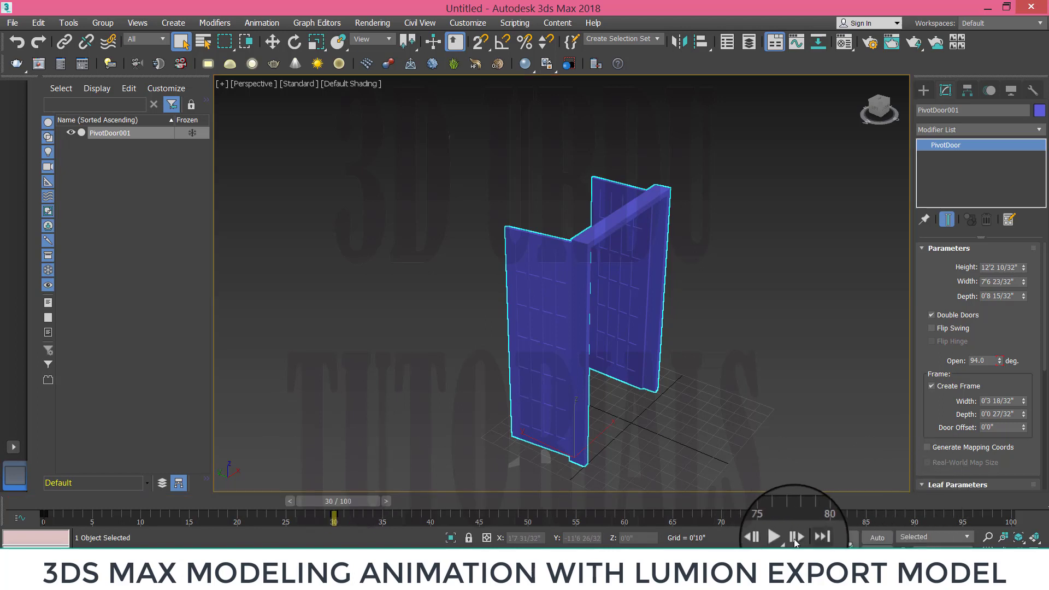
left_click(781, 538)
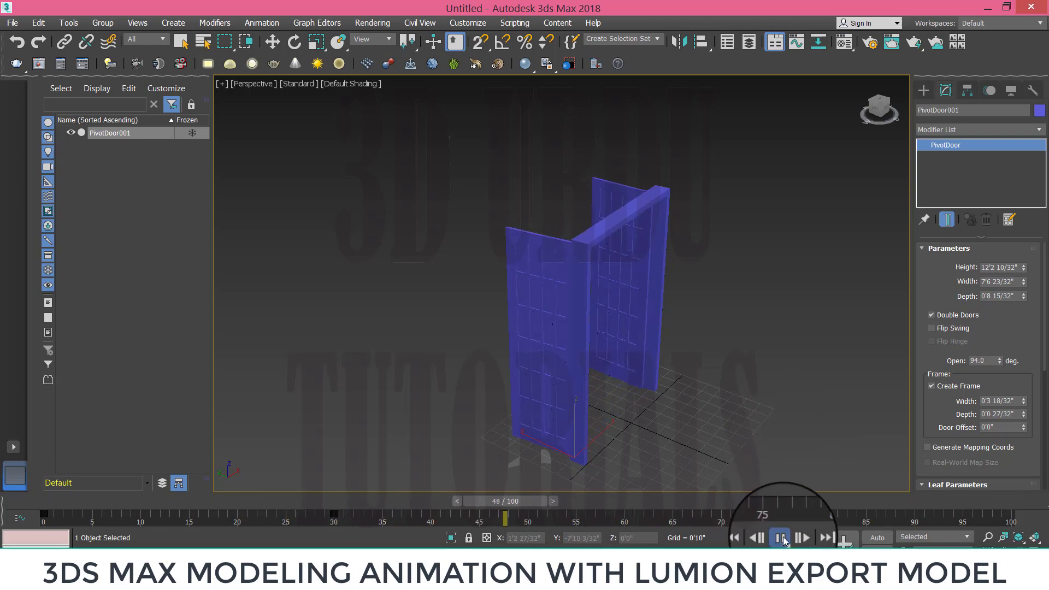
left_click(782, 537)
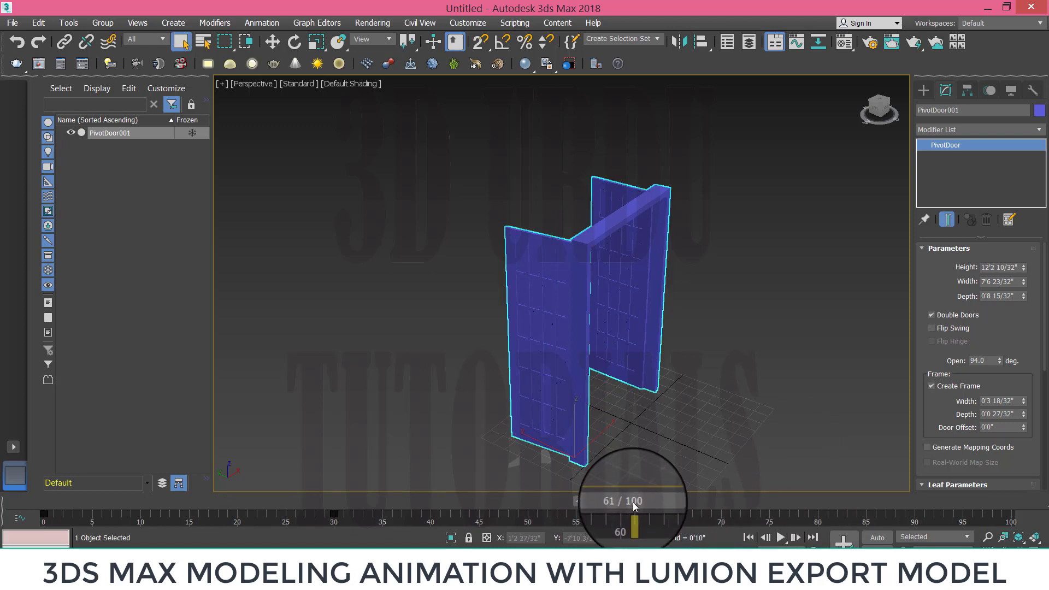
Key the door closed to Open 0.5 at frame 70 and play the animation.
left_click_drag(719, 503, 722, 503)
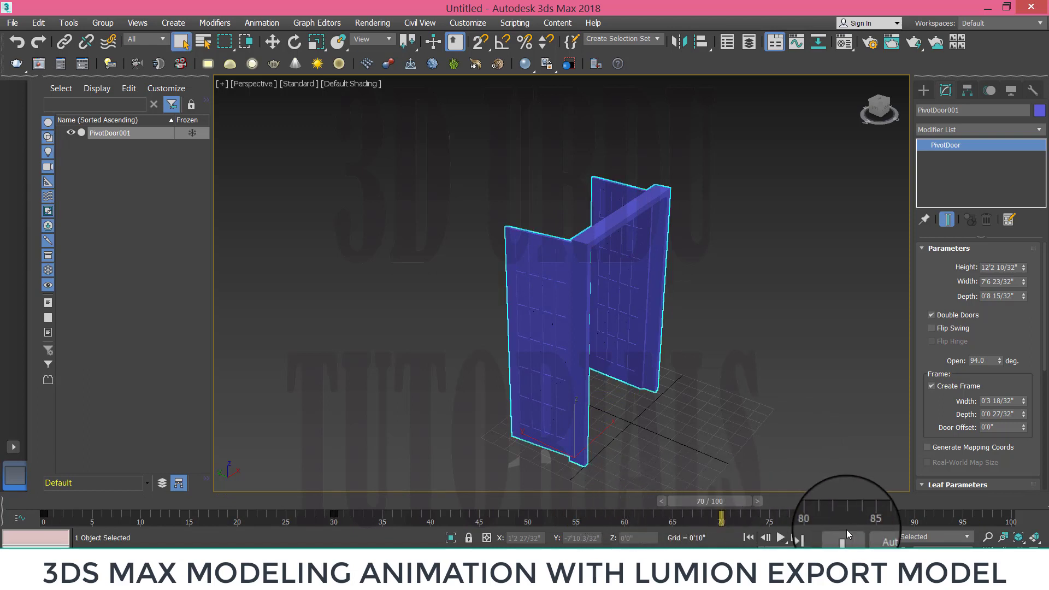
left_click(878, 538)
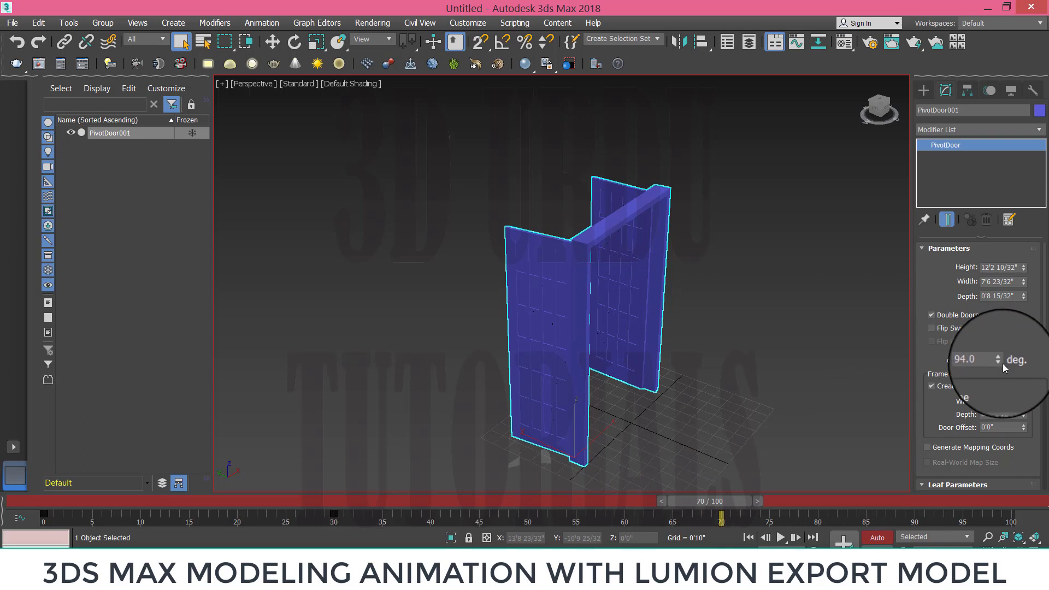
left_click_drag(999, 360, 1005, 462)
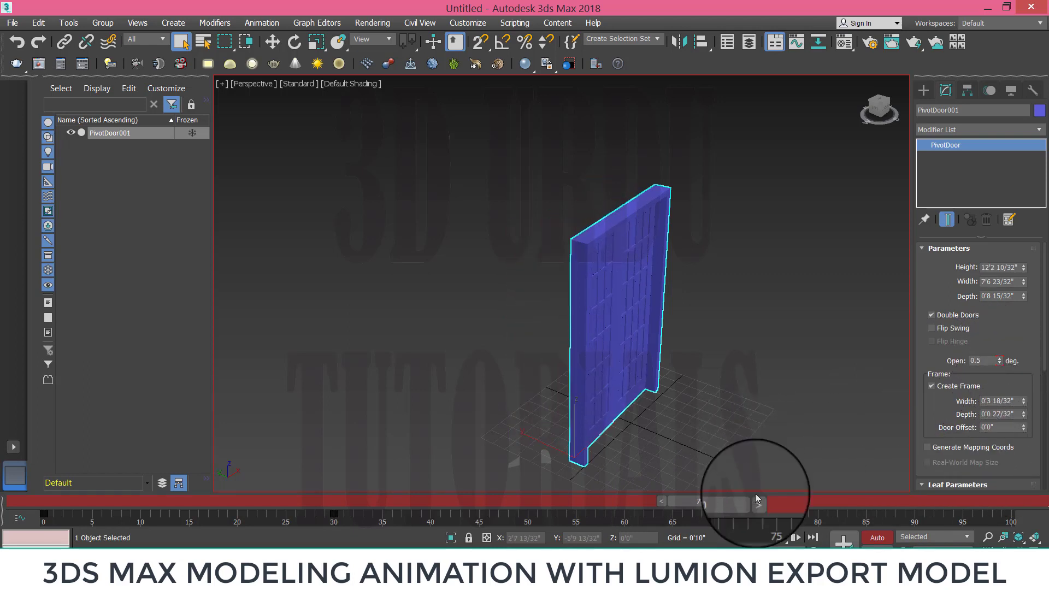
left_click(878, 538)
left_click(779, 537)
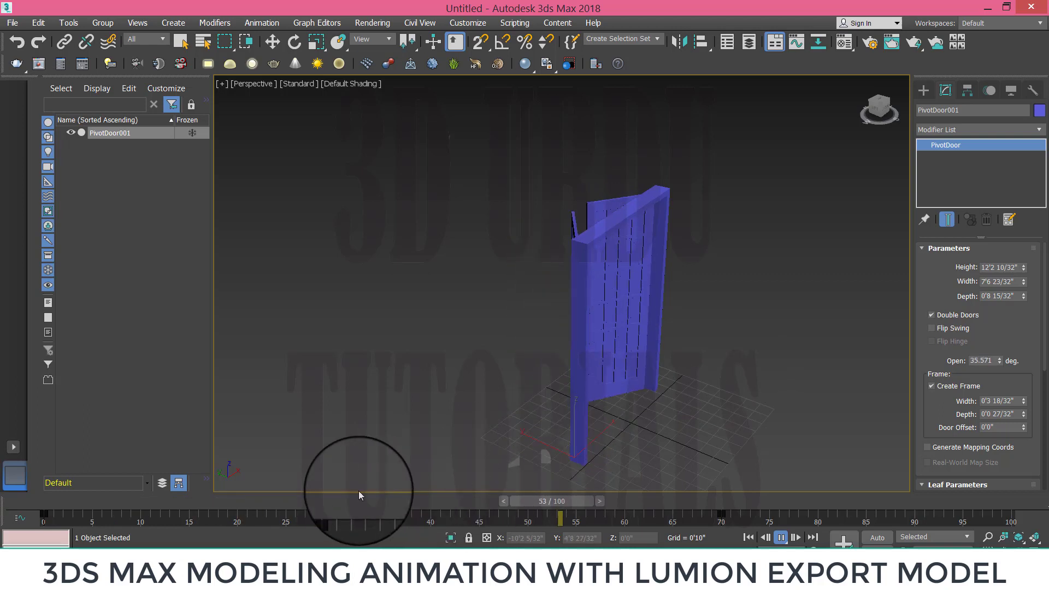
left_click(785, 535)
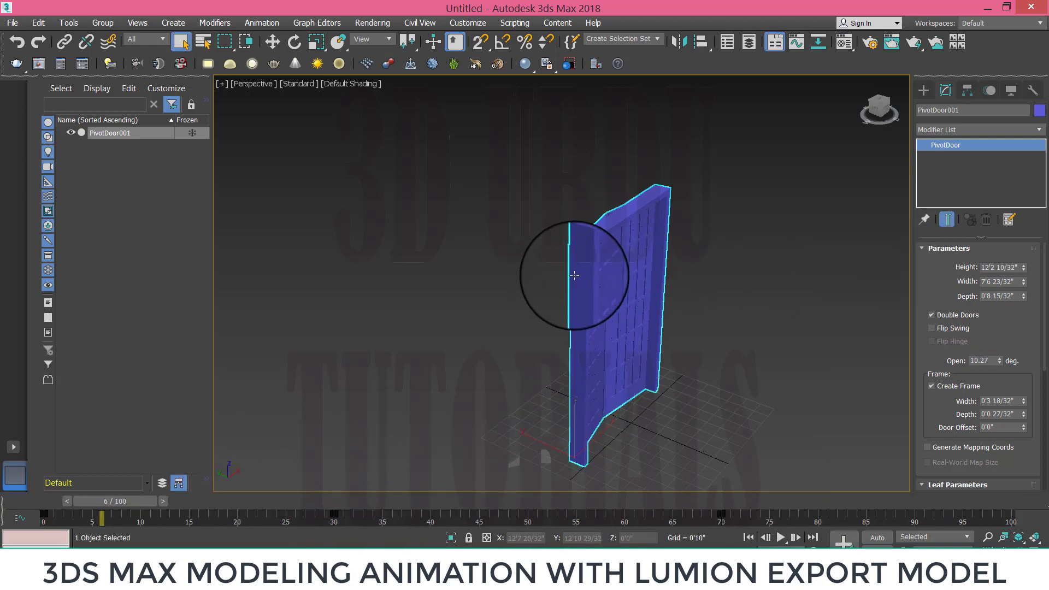
Delete the pivot door PivotDoor001 from the scene.
key("Delete")
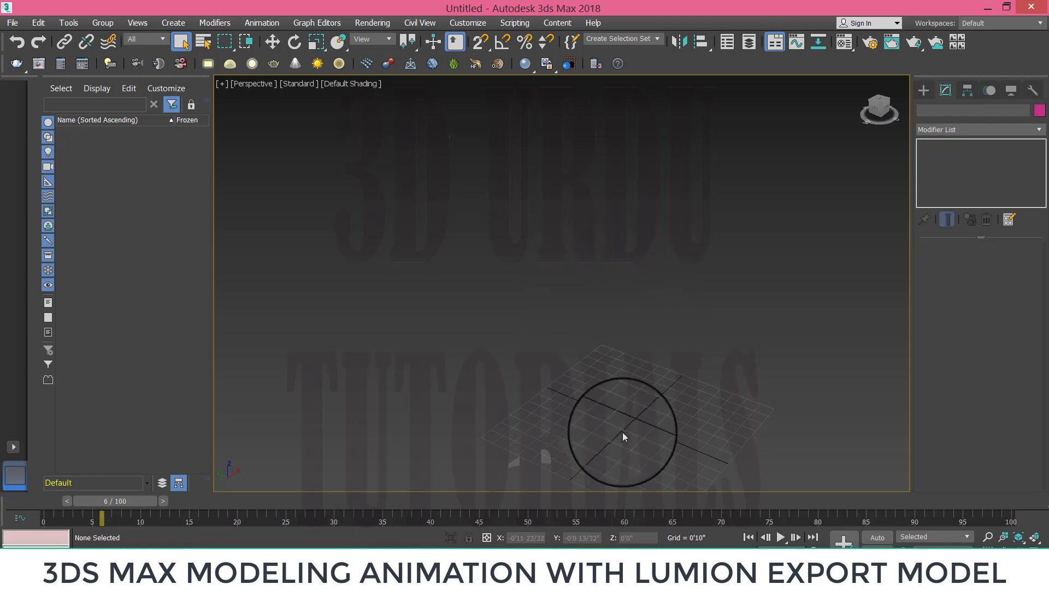
left_click(967, 92)
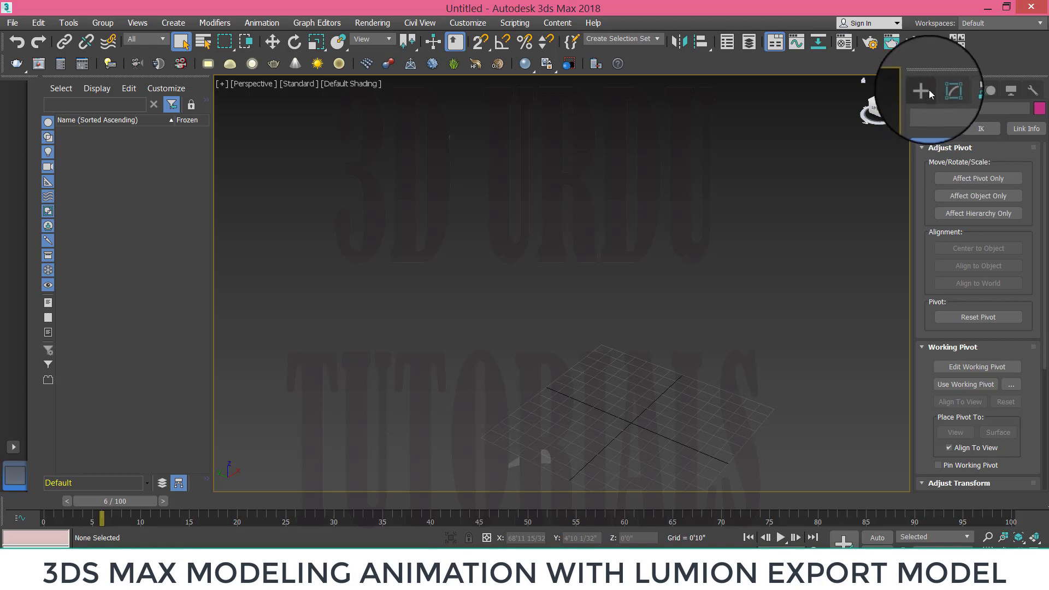
left_click(929, 90)
Create a tall, thin Box001 slab and rotate it about its vertical Z axis.
left_click(931, 127)
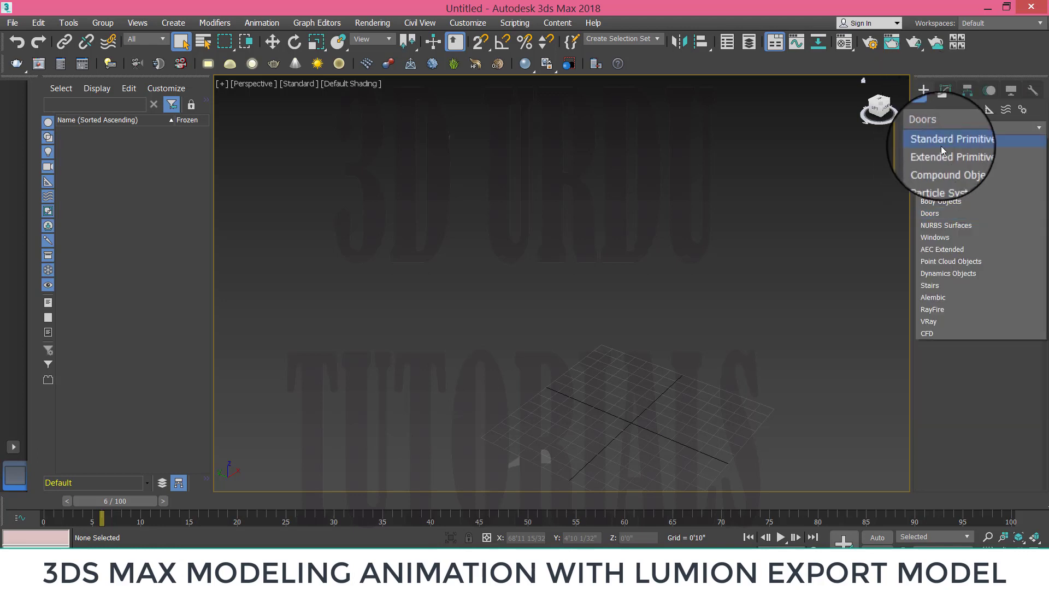
left_click(941, 146)
left_click(946, 170)
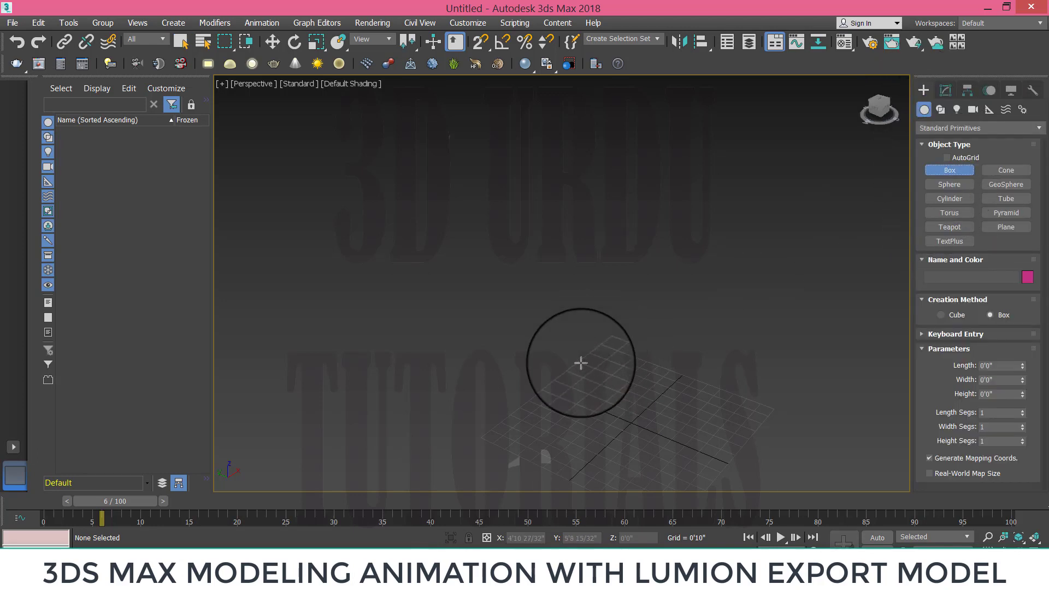
left_click_drag(586, 458, 673, 380)
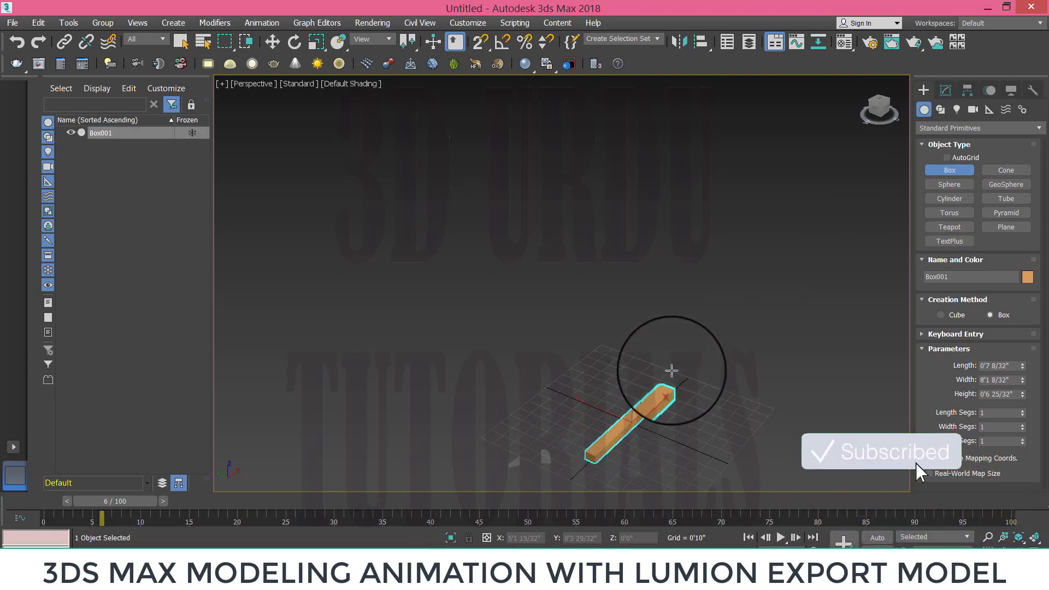
left_click(674, 135)
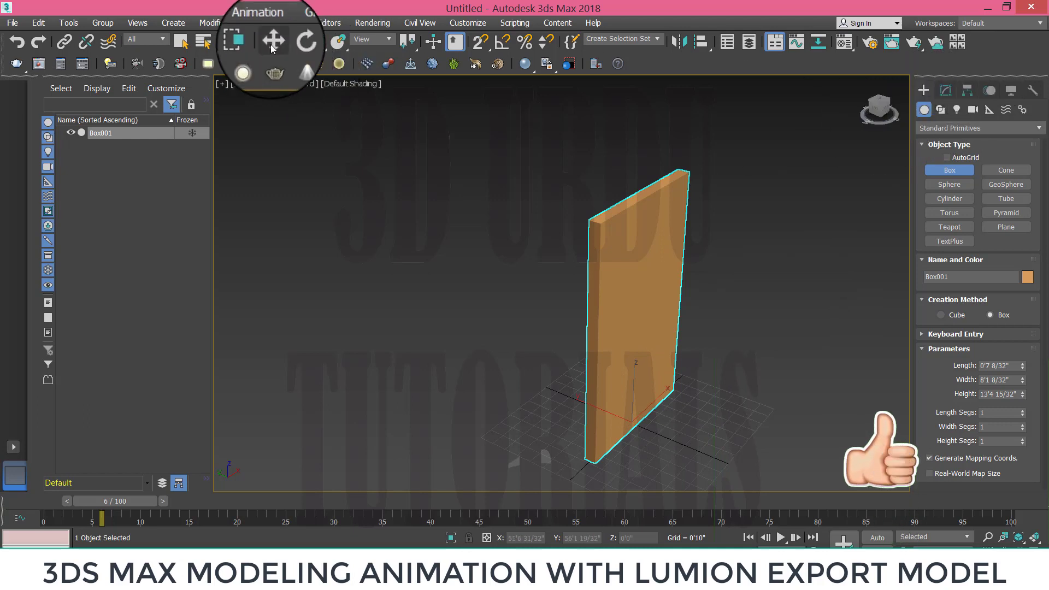
left_click(294, 43)
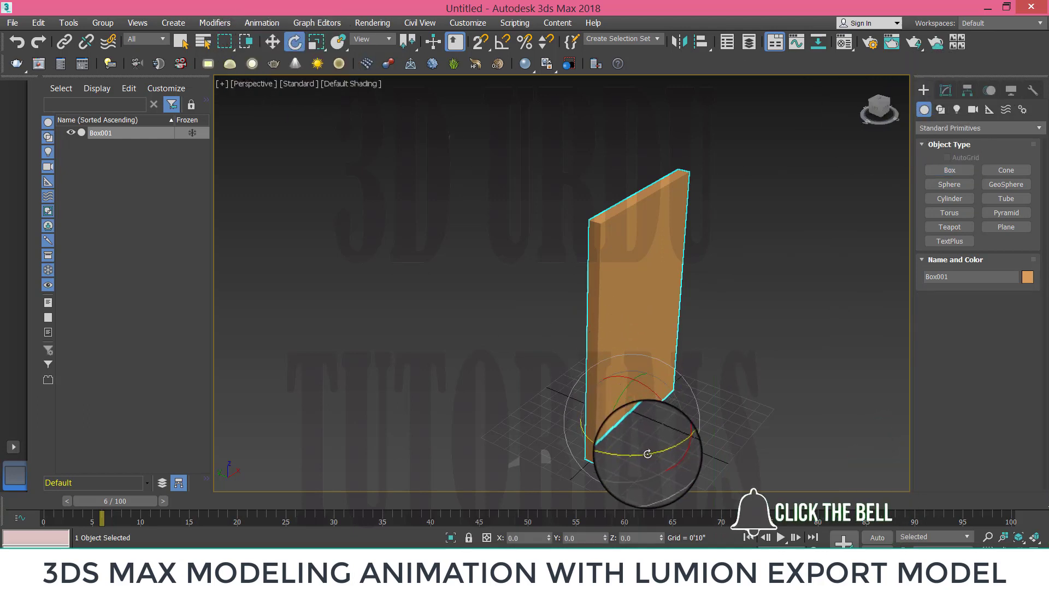
mouse_move(658, 448)
left_mouse_down()
mouse_move(545, 435)
mouse_move(670, 447)
mouse_move(574, 445)
mouse_move(643, 457)
mouse_move(569, 445)
left_mouse_up()
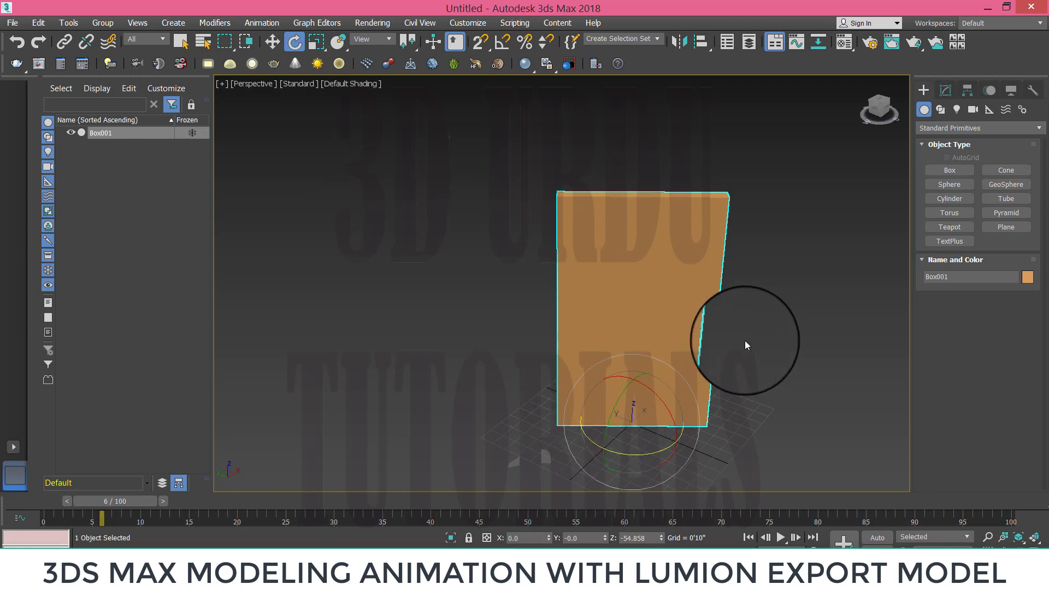
Use Affect Pivot Only to move Box001's pivot from its centre to the bottom corner edge.
left_click(968, 92)
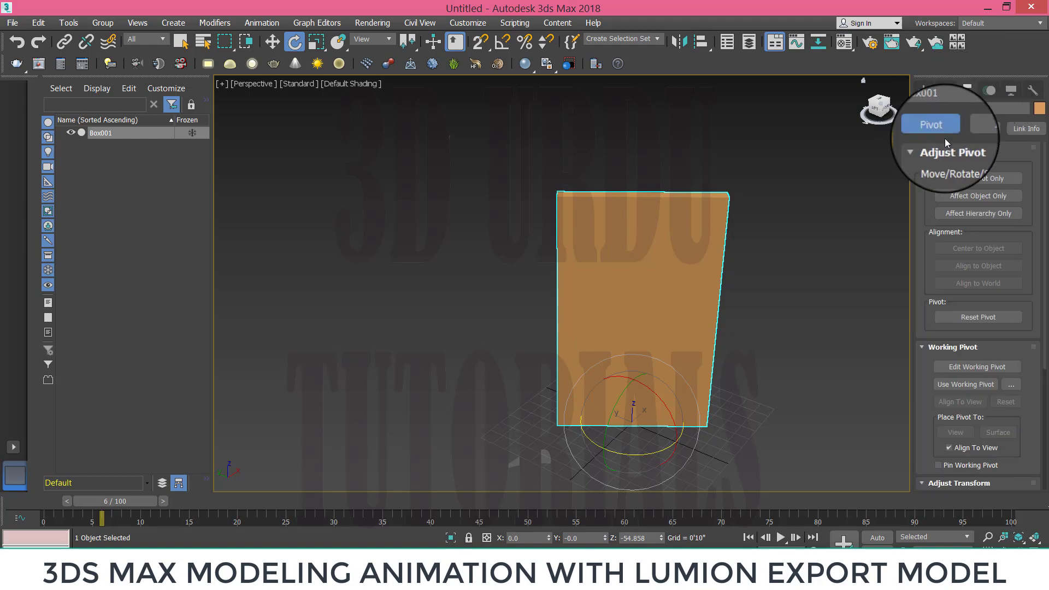
left_click(980, 178)
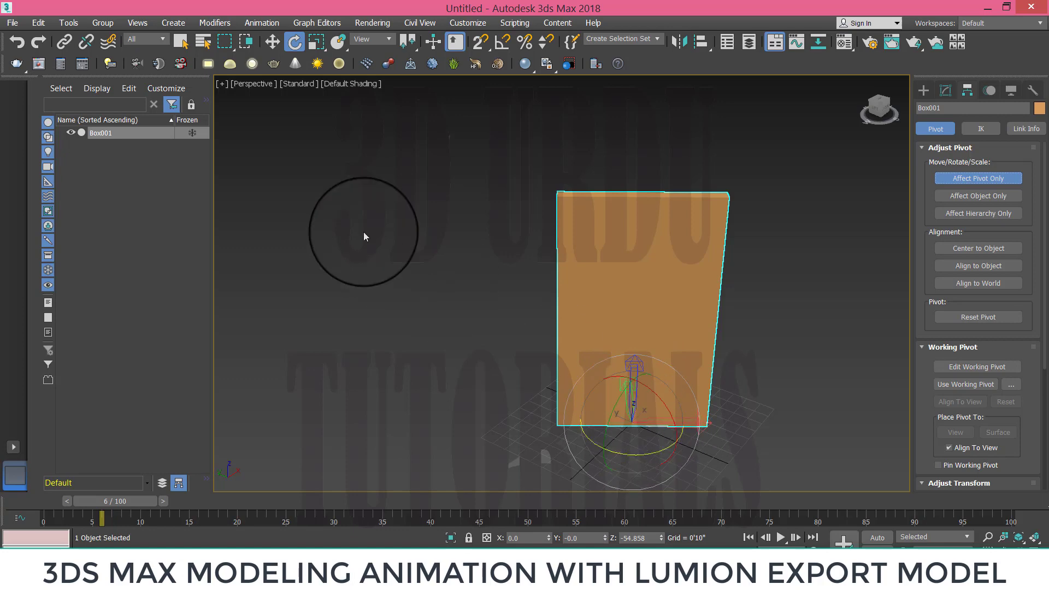
left_click(272, 42)
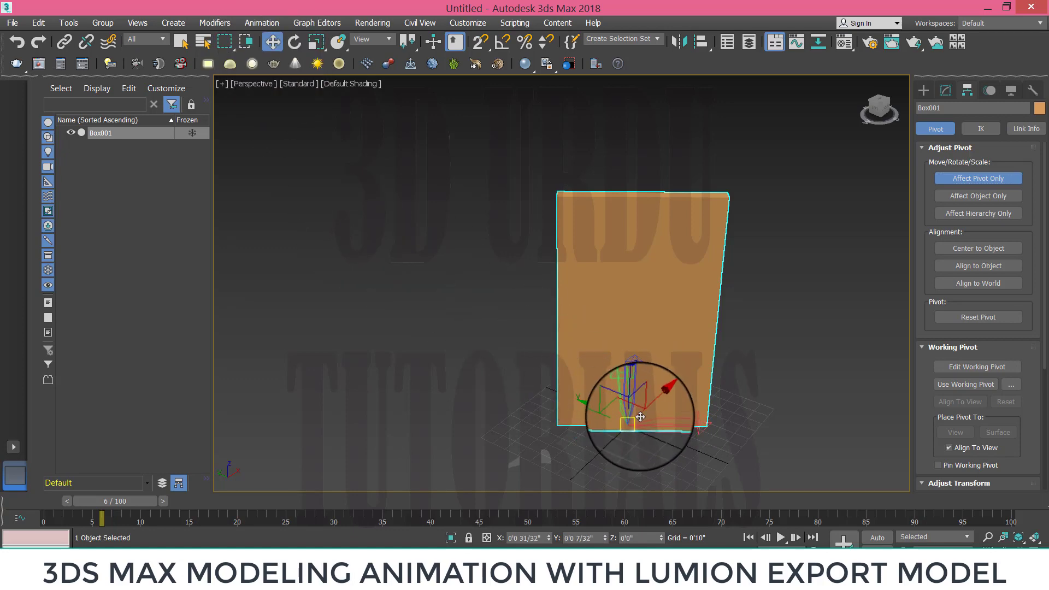
mouse_move(652, 418)
middle_mouse_down("alt")
mouse_move(576, 388)
mouse_move(713, 403)
mouse_move(697, 386)
middle_mouse_up("alt")
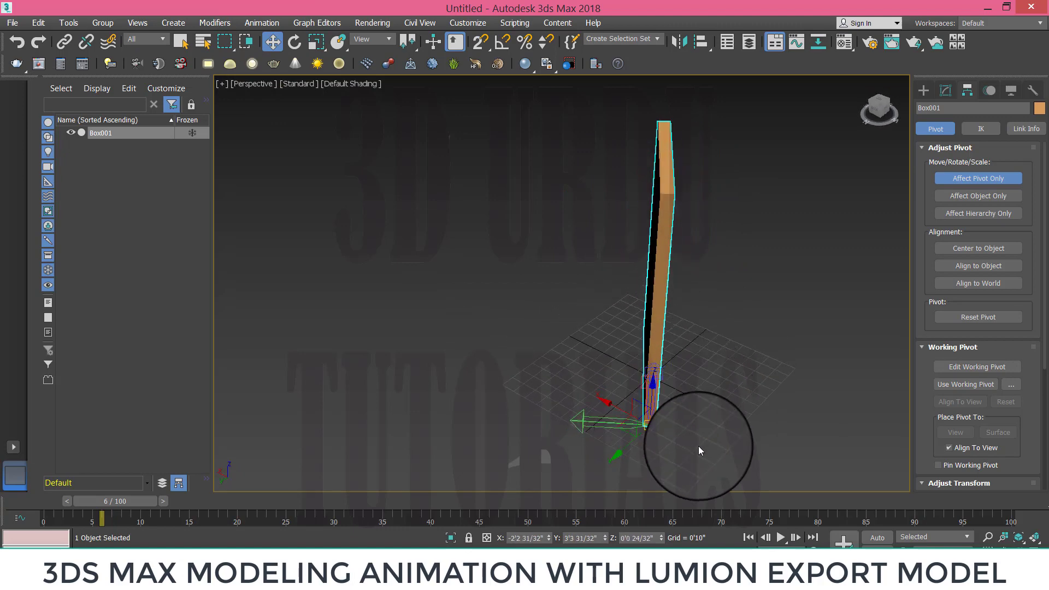
mouse_move(698, 446)
middle_mouse_down("alt")
mouse_move(626, 461)
mouse_move(557, 447)
mouse_move(589, 419)
mouse_move(703, 445)
mouse_move(620, 447)
mouse_move(604, 435)
middle_mouse_up("alt")
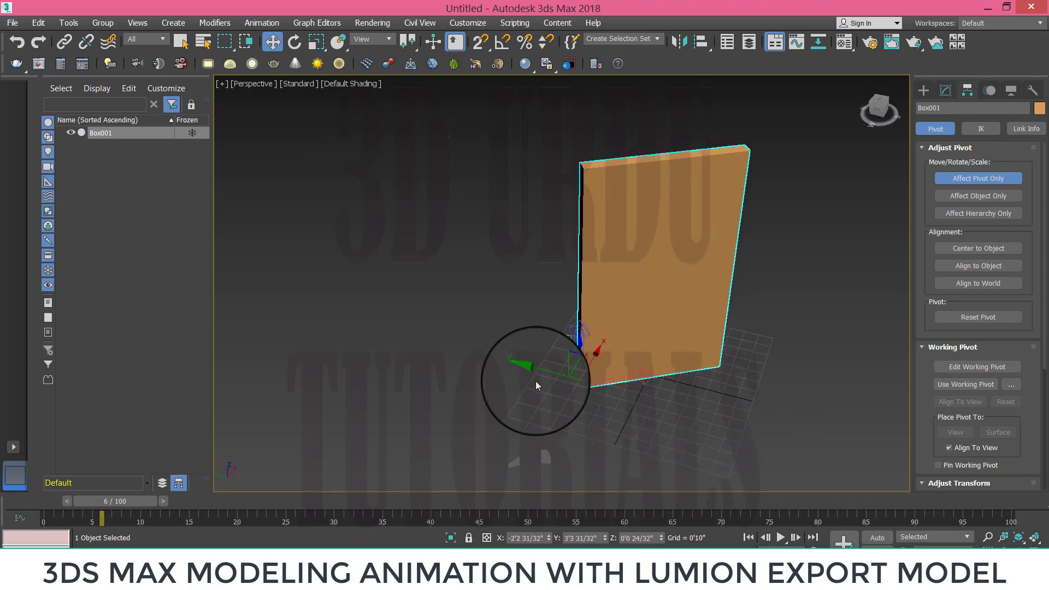
left_click(947, 185)
Select Box001 and rotate it about Z to confirm it swings on the corner pivot.
left_click(918, 90)
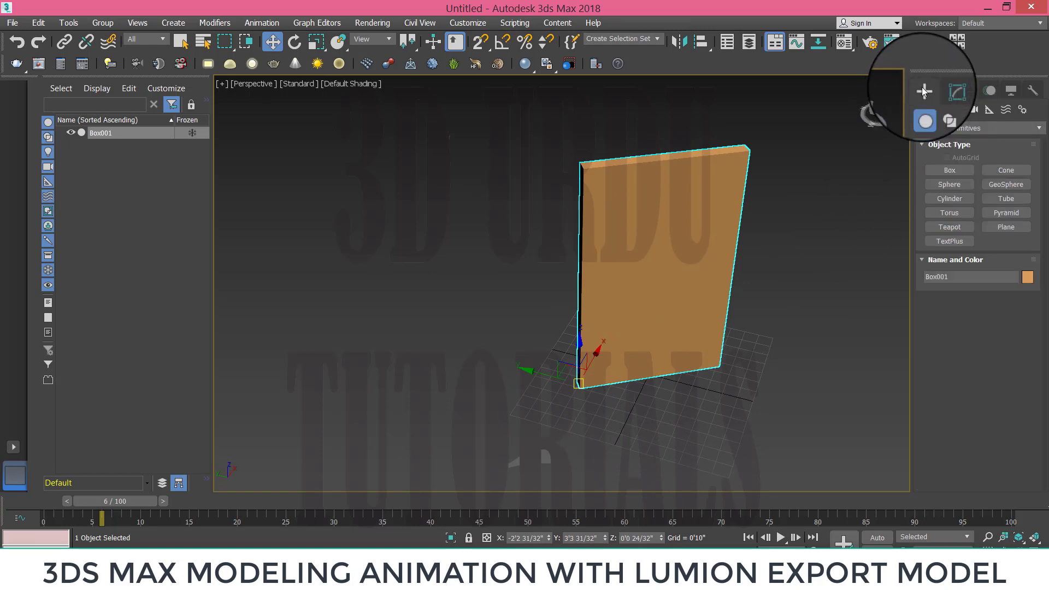
left_click(563, 409)
left_click(580, 384)
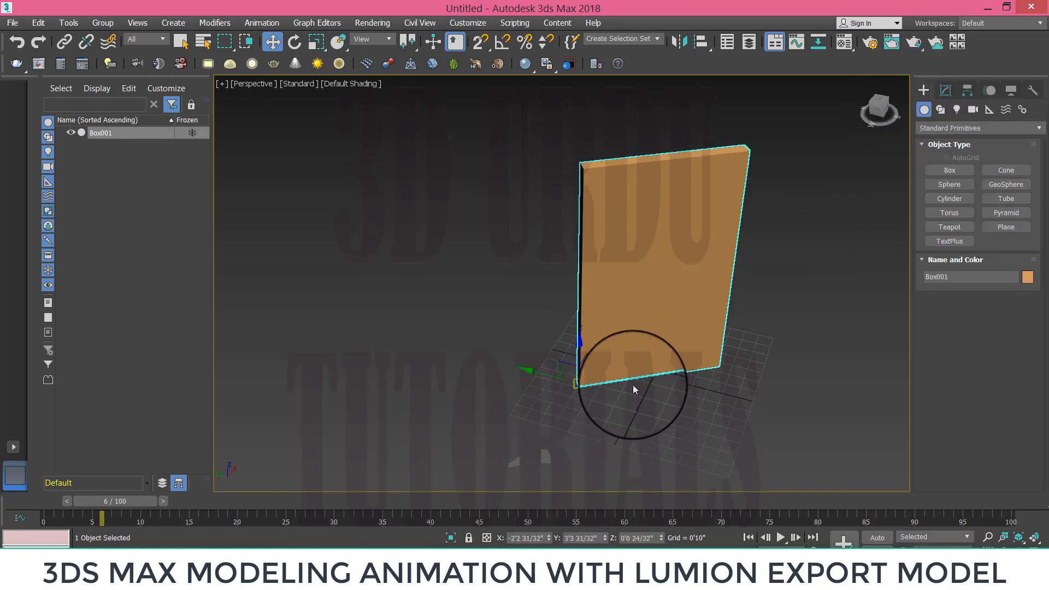
left_click(294, 42)
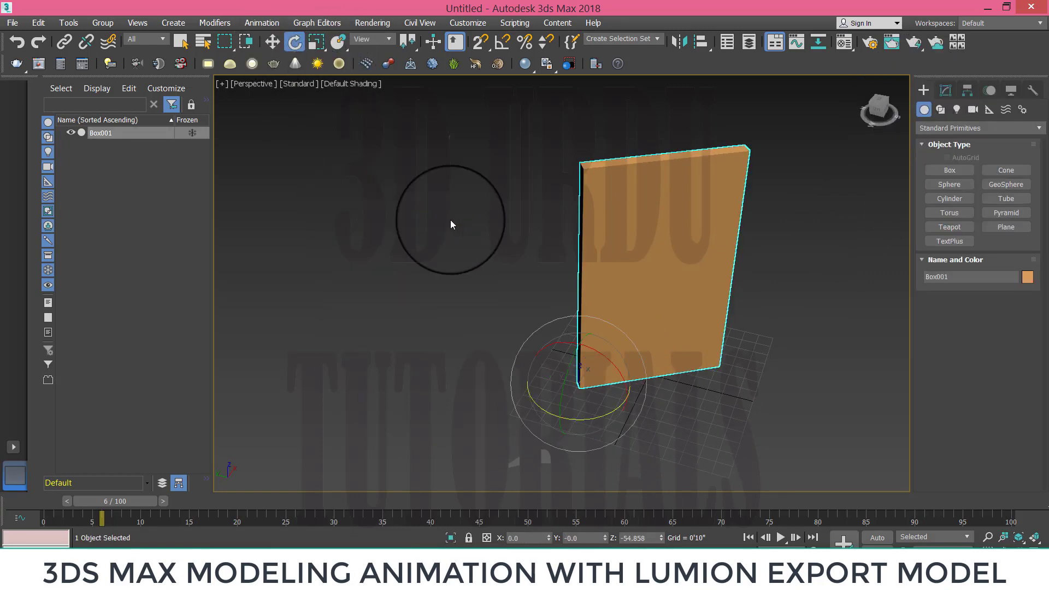
mouse_move(593, 419)
left_mouse_down()
mouse_move(701, 334)
mouse_move(473, 410)
mouse_move(684, 428)
mouse_move(463, 411)
left_mouse_up()
mouse_move(622, 408)
left_mouse_down()
mouse_move(555, 433)
mouse_move(681, 429)
mouse_move(620, 420)
mouse_move(683, 363)
mouse_move(604, 417)
mouse_move(545, 413)
left_mouse_up()
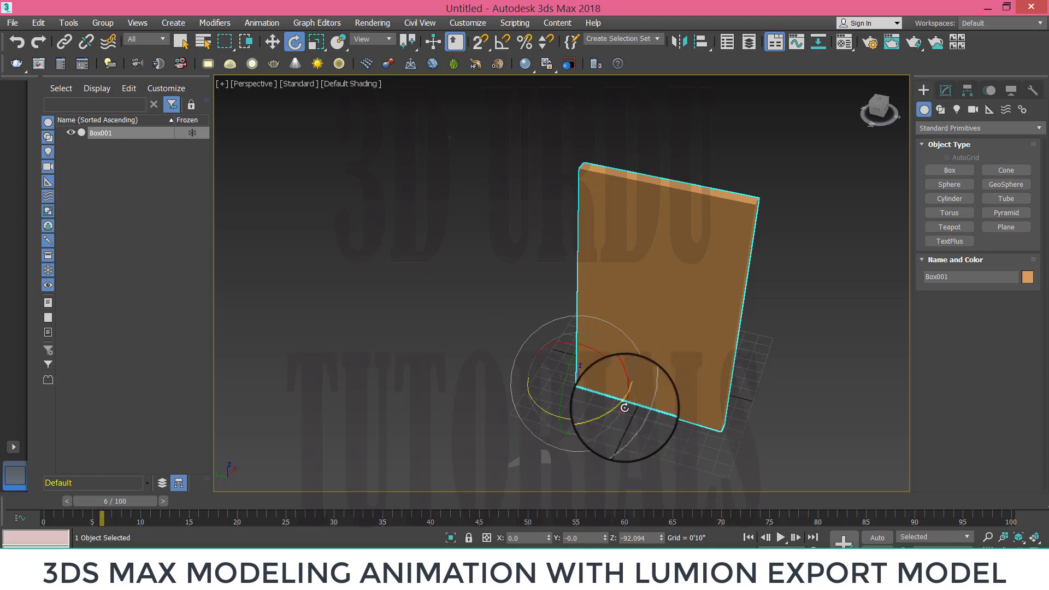
mouse_move(621, 393)
left_mouse_down()
mouse_move(690, 346)
mouse_move(579, 422)
mouse_move(590, 413)
left_mouse_up()
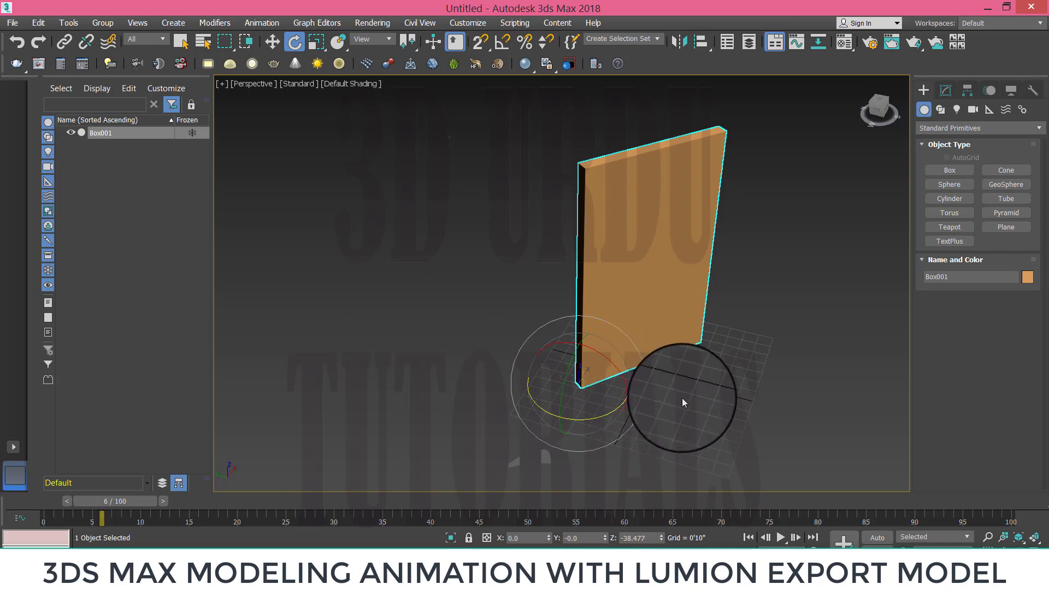
key("q")
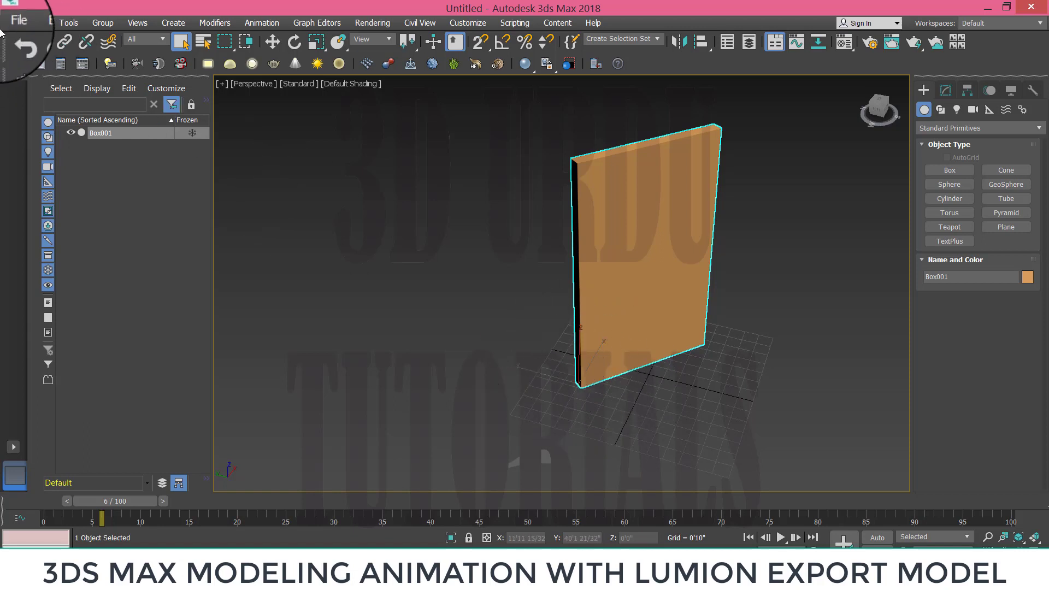
Export Box001 as Autodesk Collada (*.DAE) file 'door' into Documents\3Ds model for lumion.
left_click(13, 24)
mouse_move(65, 212)
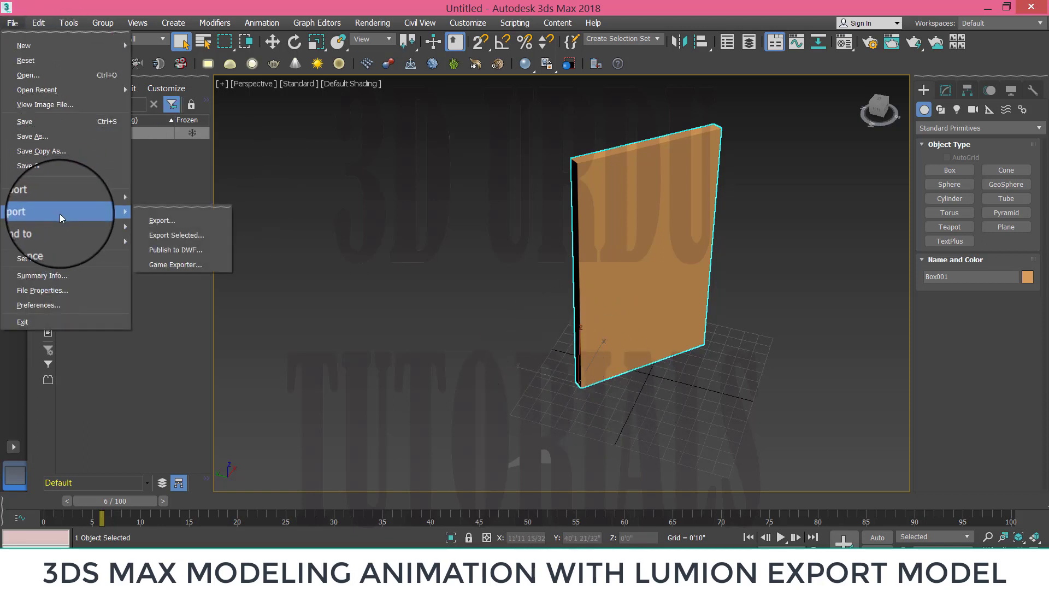
left_click(160, 227)
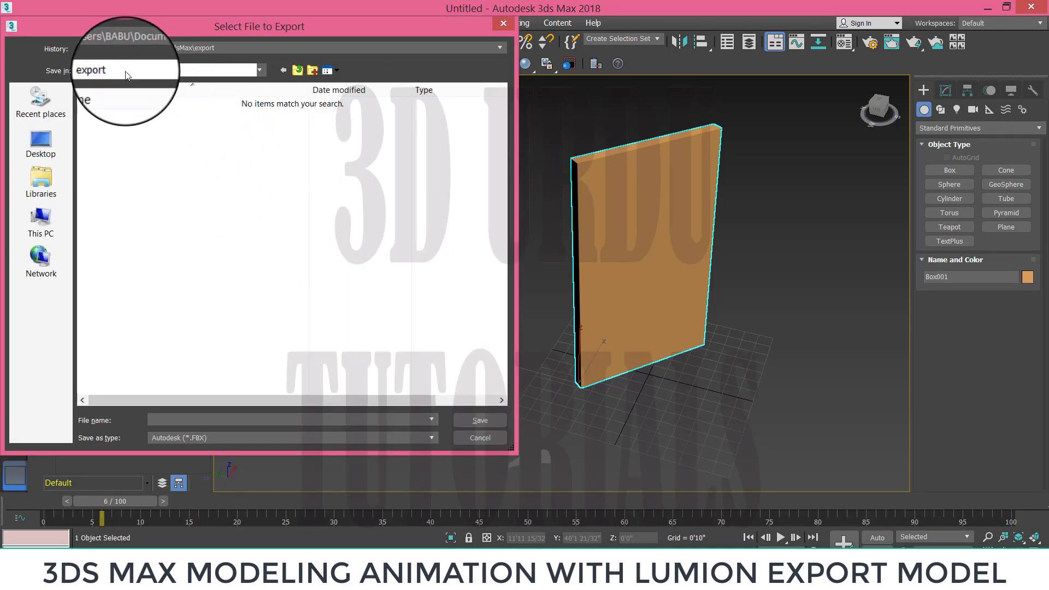
left_click(41, 180)
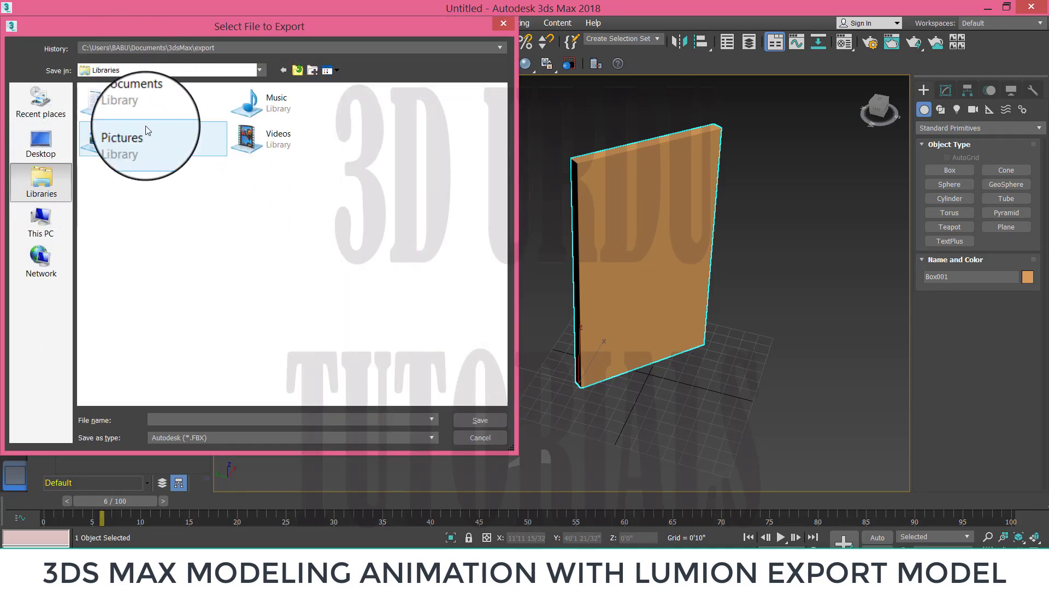
double_click(147, 112)
double_click(131, 100)
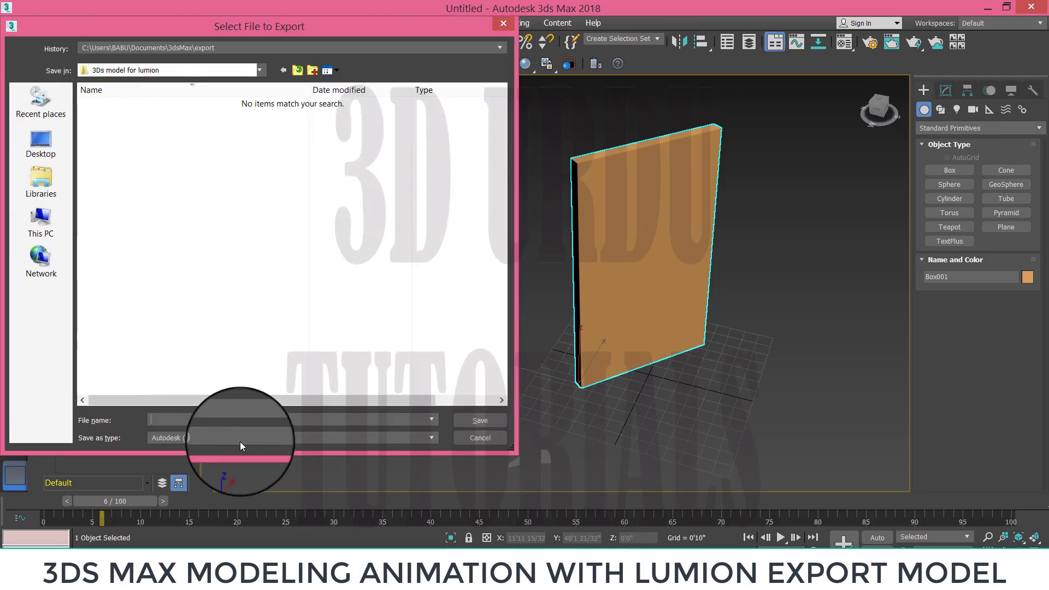
left_click(242, 438)
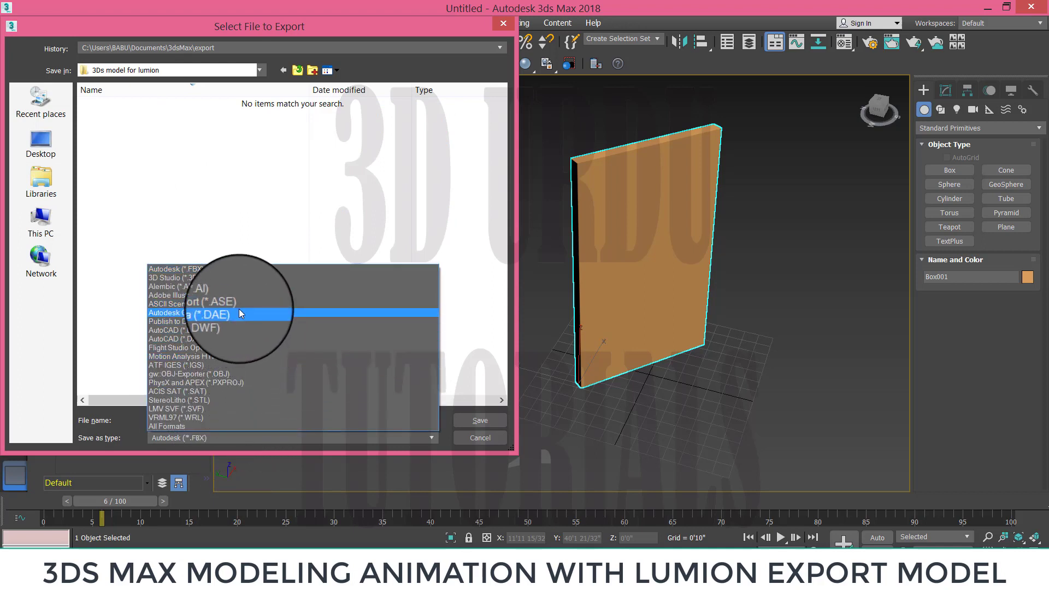
left_click(213, 324)
left_click(226, 420)
type("door")
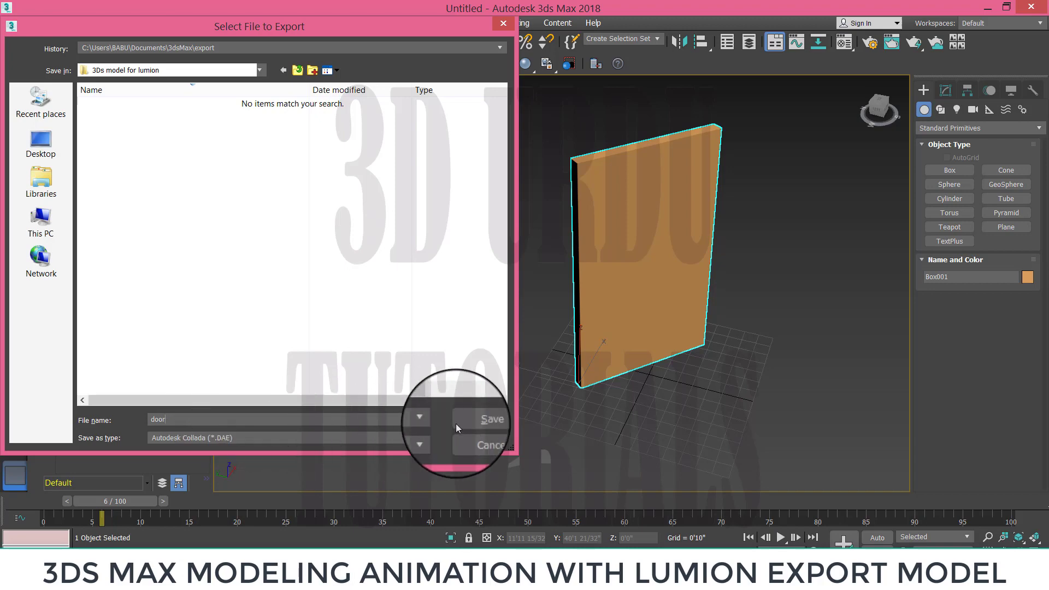
left_click(473, 422)
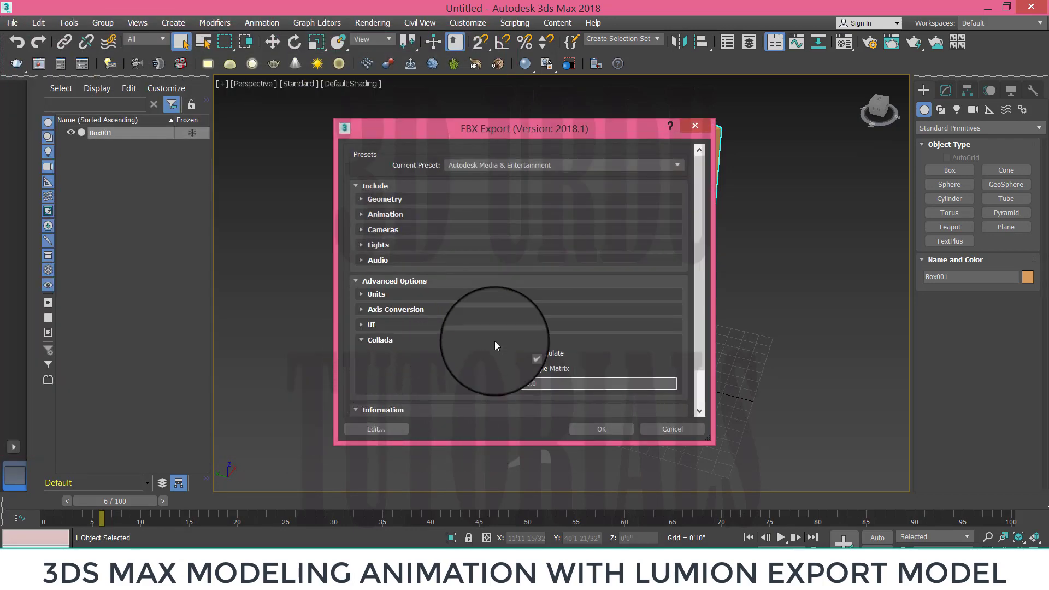
left_click(597, 429)
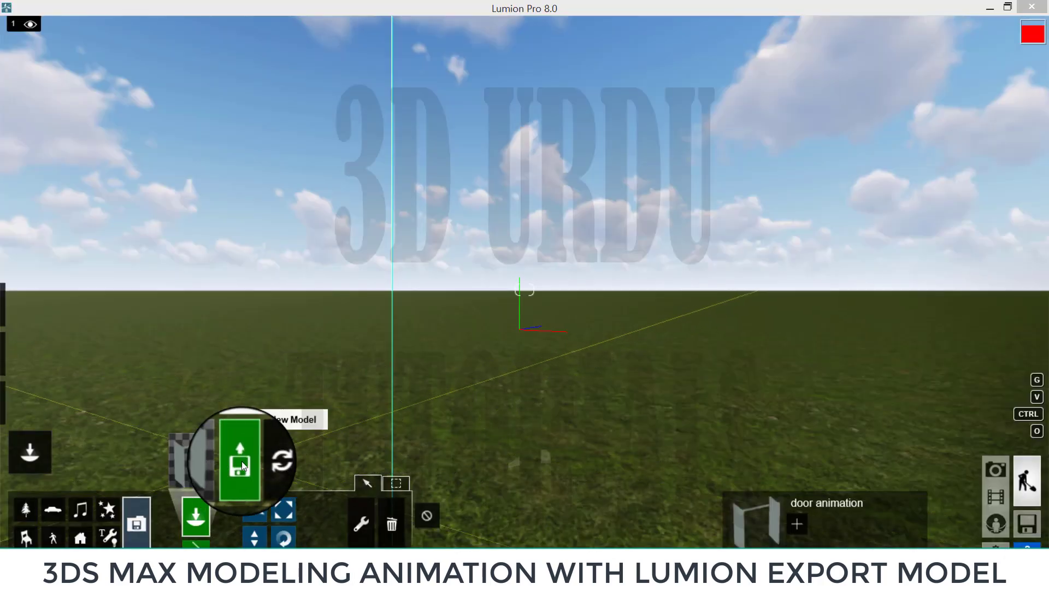
Import the door.DAE model and place it on the grass in the scene.
left_click(242, 461)
double_click(173, 120)
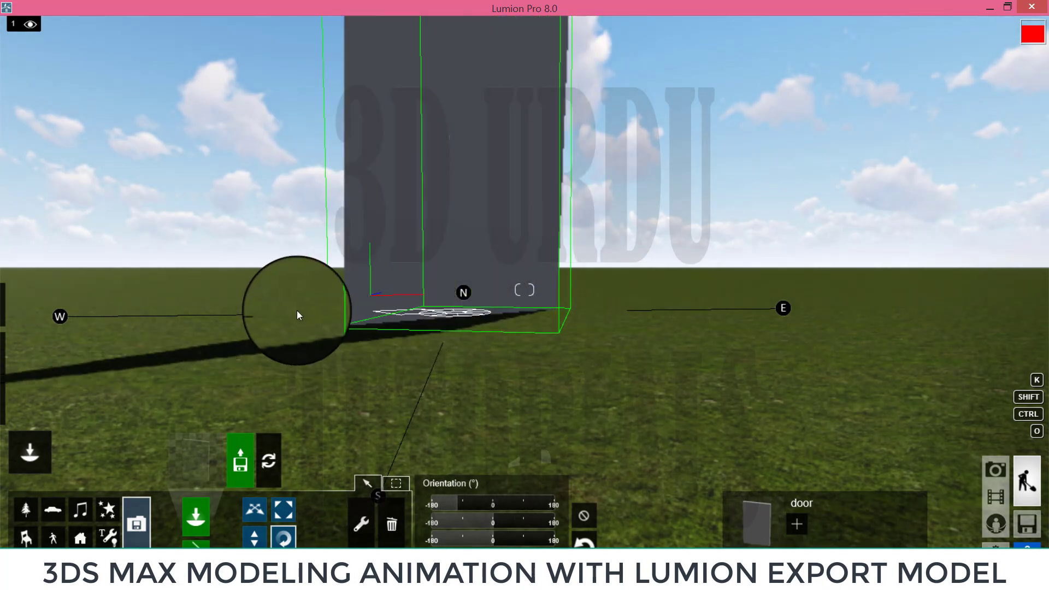
left_click(418, 322)
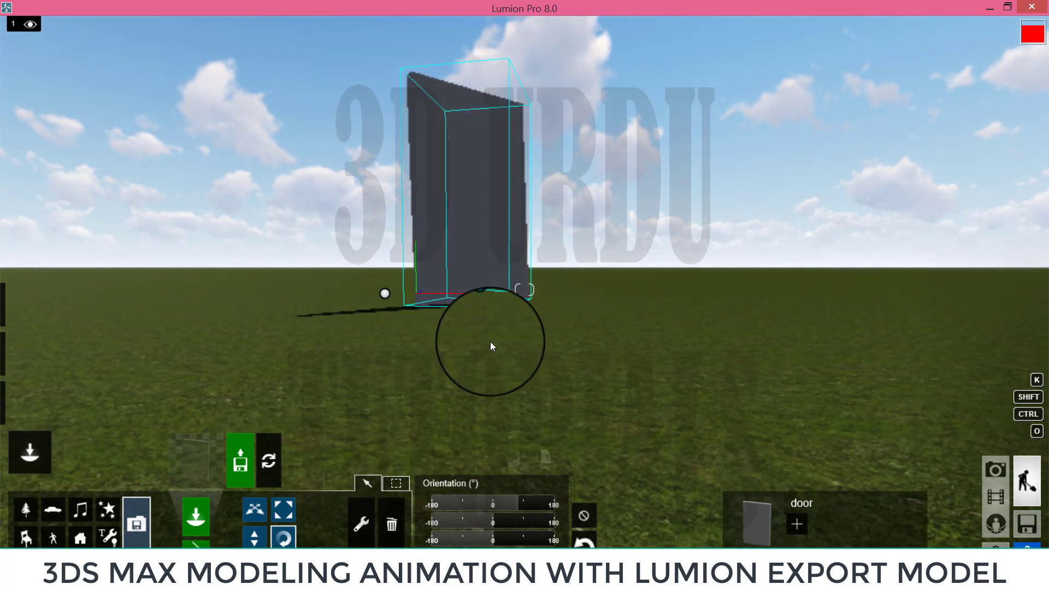
Bring the camera closer and rotate the door on its base.
right_click_drag(477, 357, 488, 418)
key("w")
right_click_drag(524, 290, 348, 283)
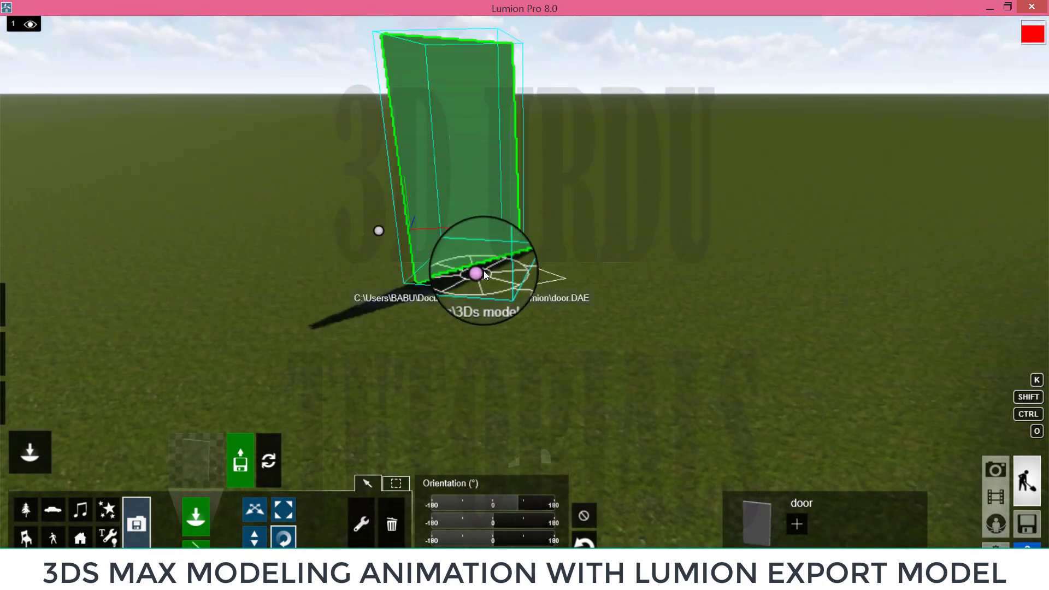
mouse_move(484, 271)
left_mouse_down()
mouse_move(516, 310)
mouse_move(435, 242)
mouse_move(509, 258)
mouse_move(486, 313)
mouse_move(436, 270)
mouse_move(486, 275)
mouse_move(477, 283)
mouse_move(501, 294)
mouse_move(472, 330)
mouse_move(519, 317)
left_mouse_up()
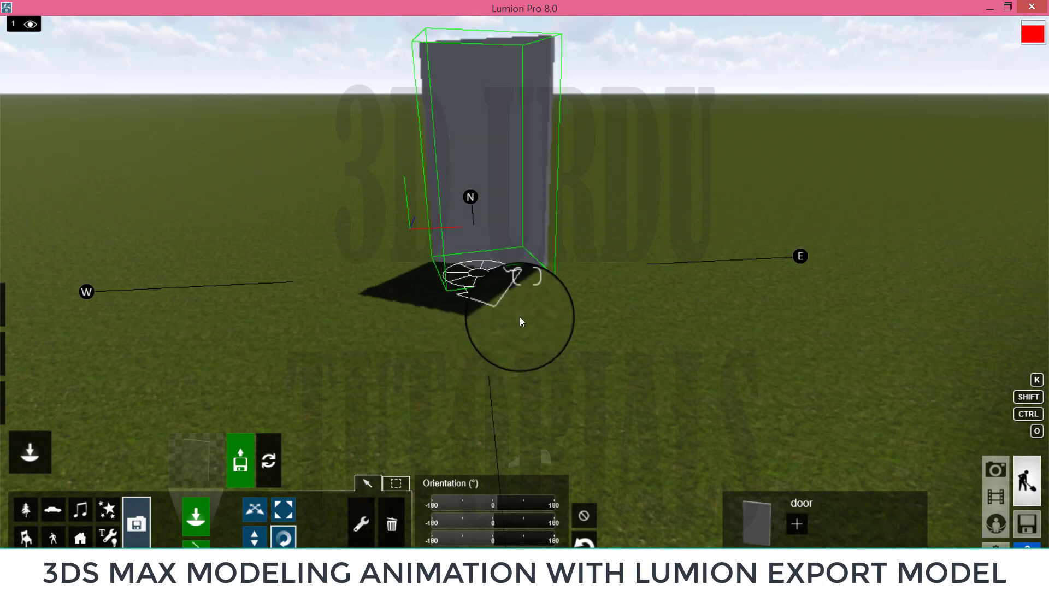